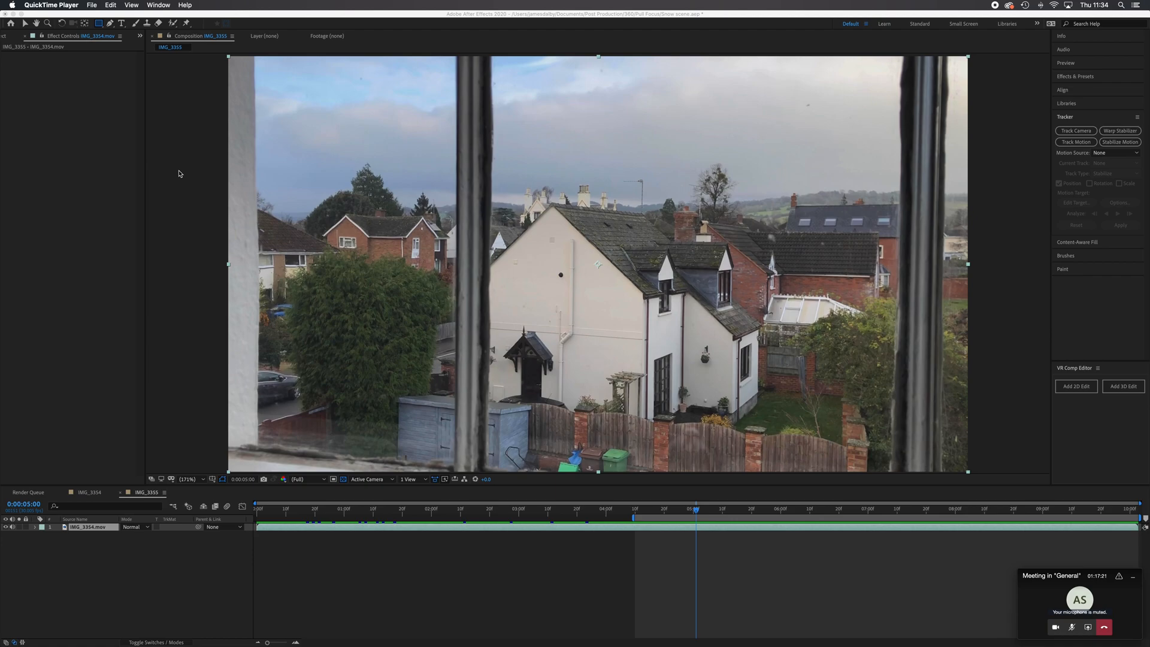
Step: Preview the original, unedited window footage in the IMG_3355 composition
{"action": "left_click", "coordinate": [480, 543]}
{"action": "key", "text": "space"}
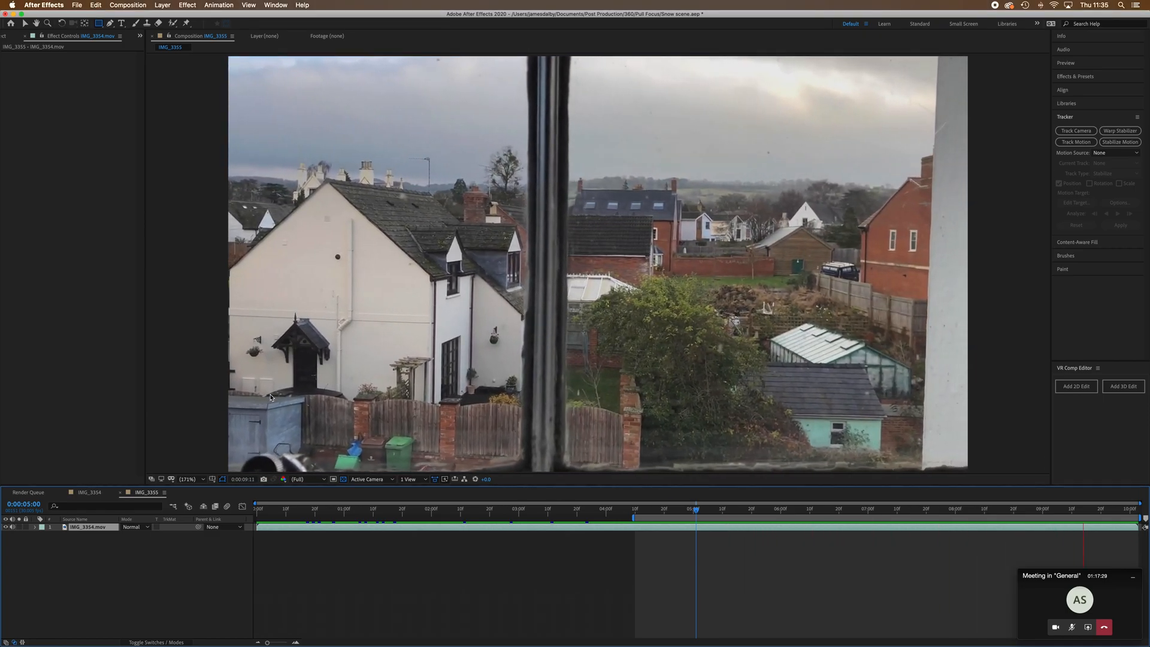
{"action": "key", "text": "space"}
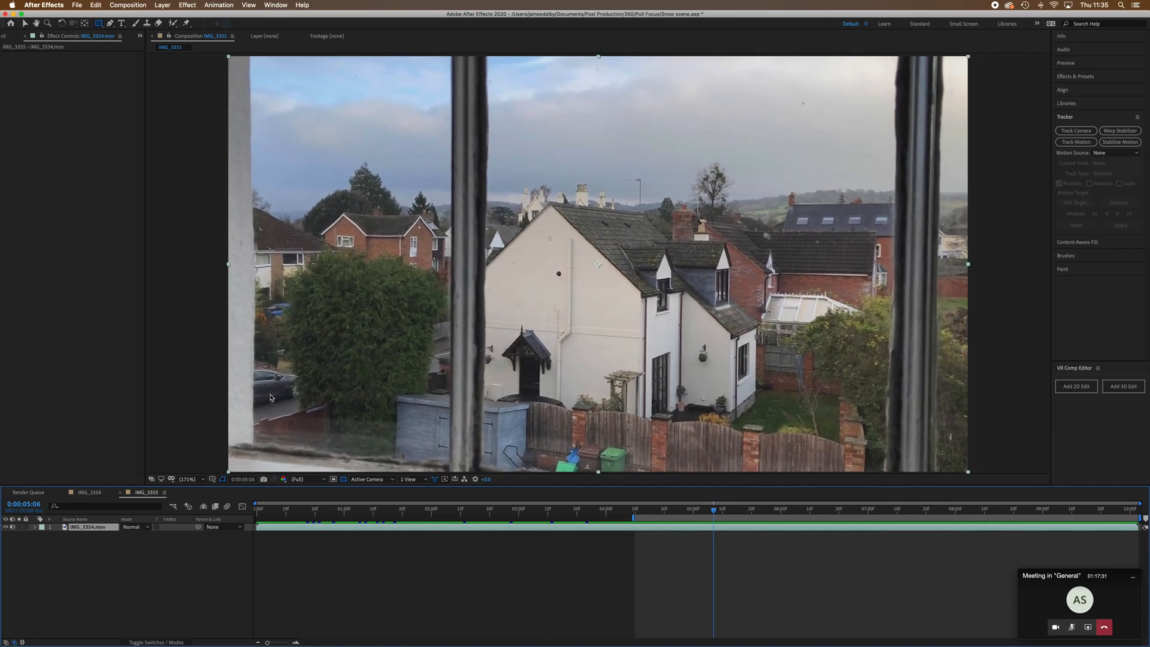
Step: Preview the snow scene in the IMG_3354 composition and return the playhead to the work area start at 0:00:04:09
{"action": "left_click", "coordinate": [92, 495]}
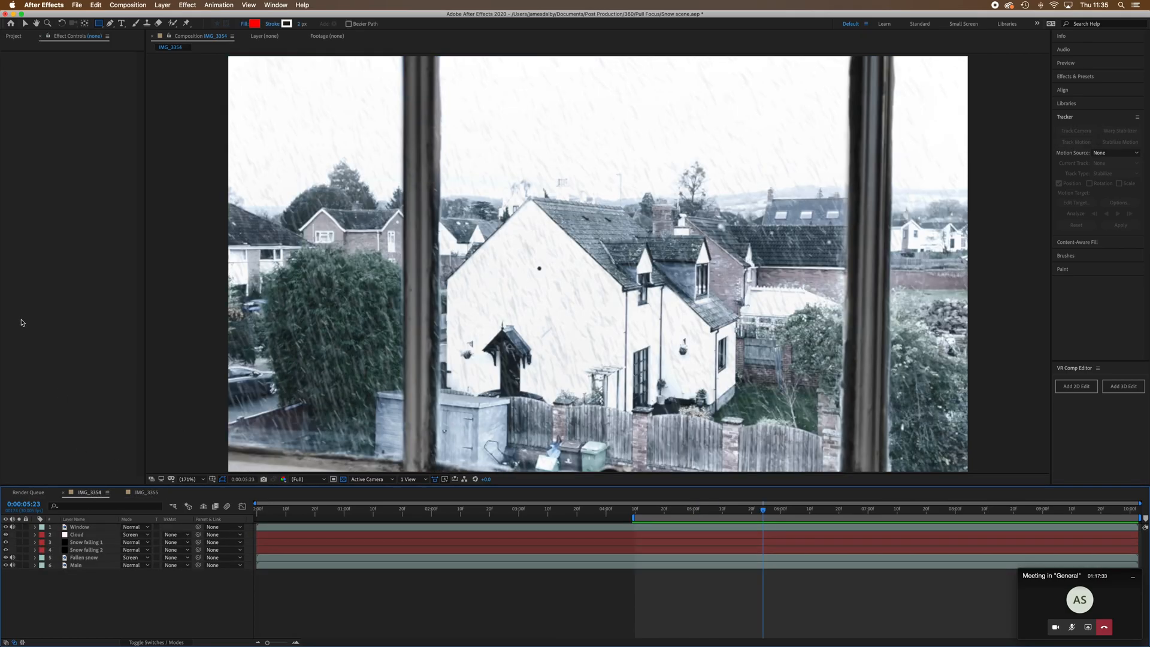
{"action": "key", "text": "space"}
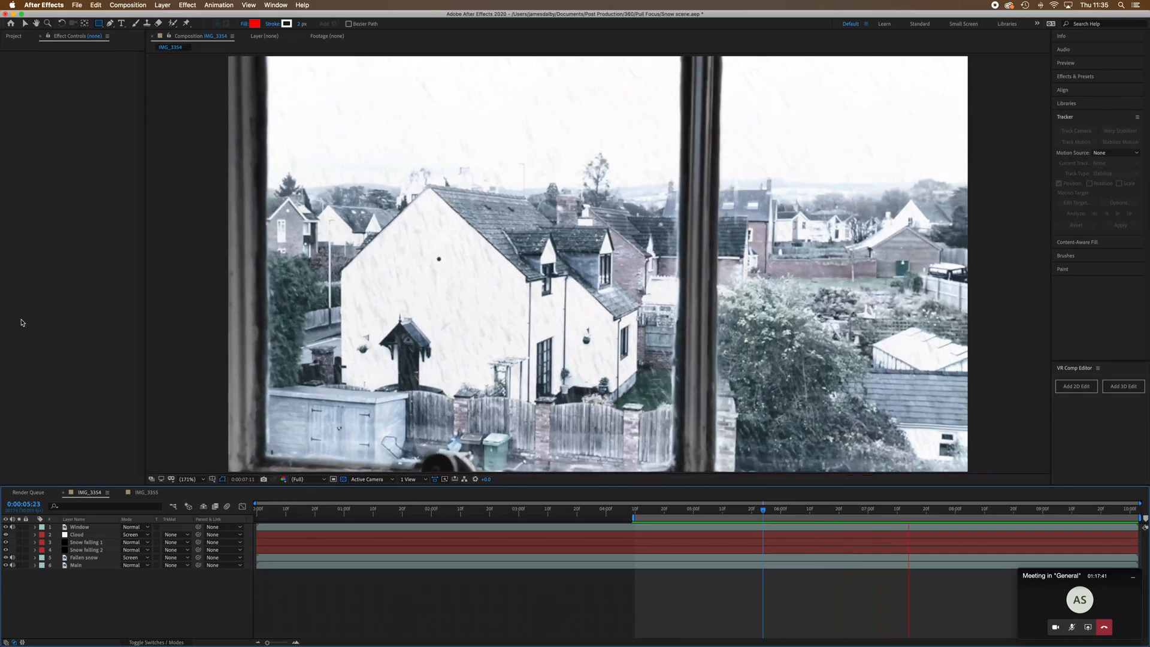
{"action": "key", "text": "space"}
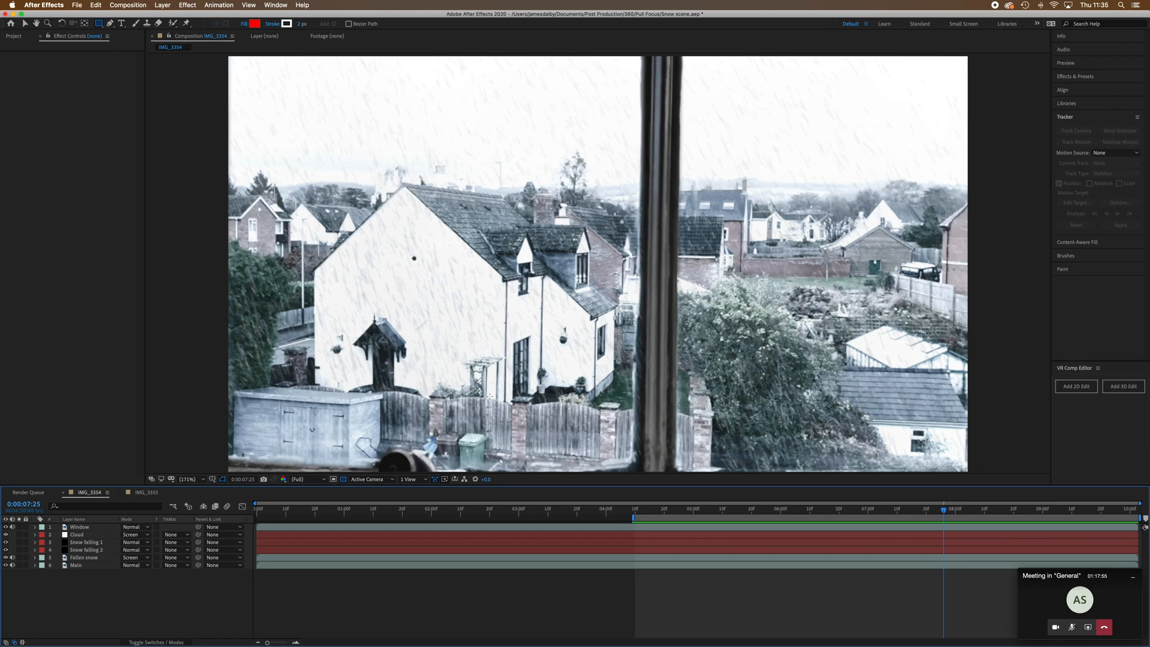
{"action": "key", "text": "space"}
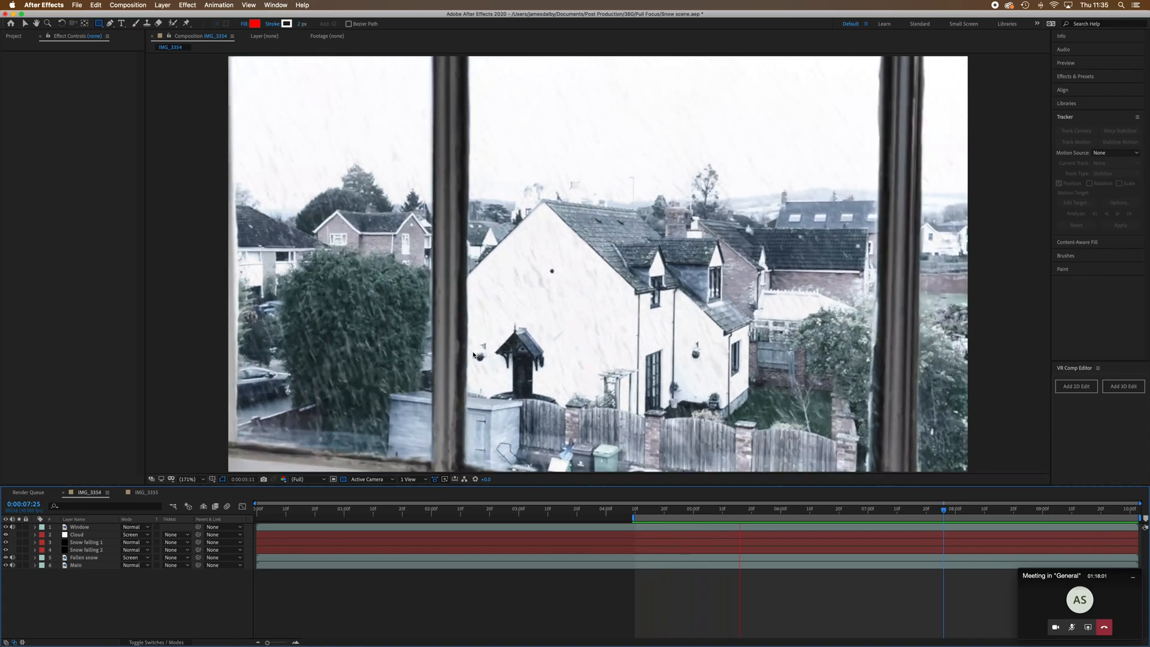
{"action": "key", "text": "space"}
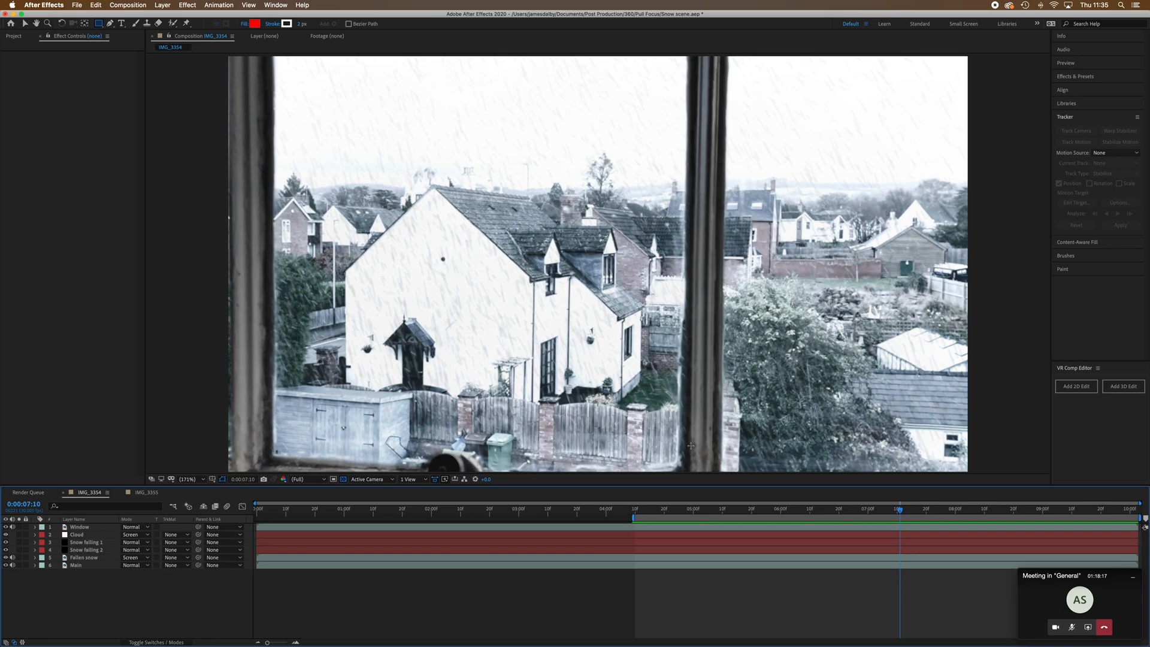
{"action": "left_click_drag", "start_coordinate": [899, 510], "coordinate": [634, 529]}
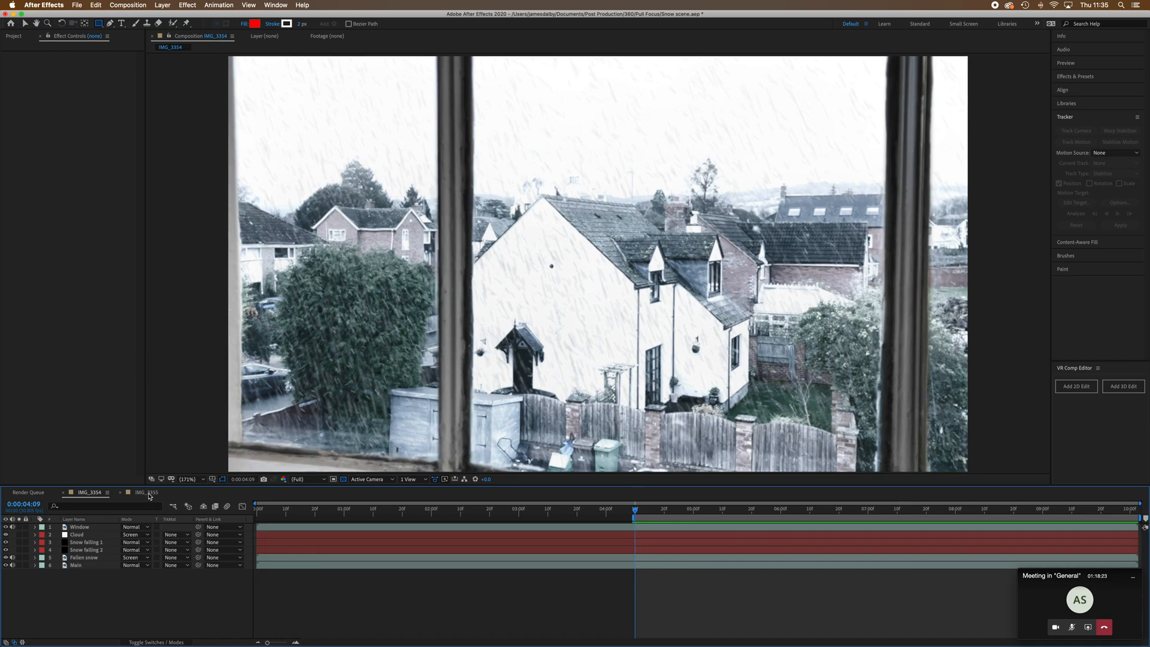
Step: In the IMG_3355 composition, move the playhead to 0:00:04:09 and duplicate the IMG_3354.mov layer twice
{"action": "left_click", "coordinate": [147, 492]}
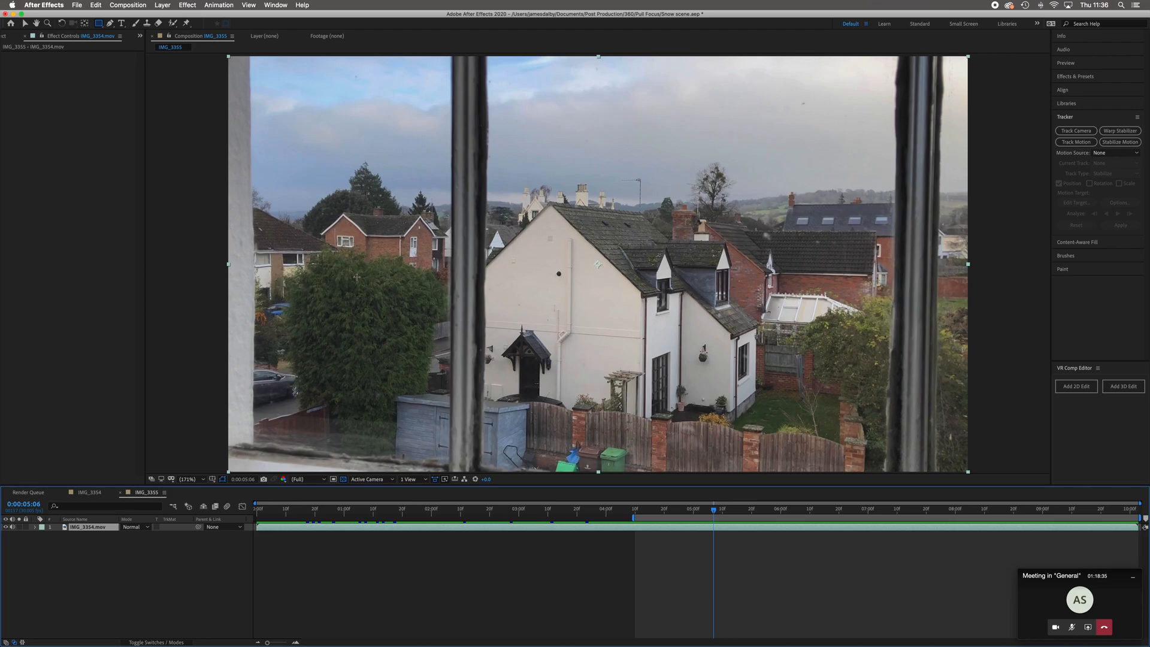
{"action": "left_click_drag", "start_coordinate": [715, 513], "coordinate": [636, 557]}
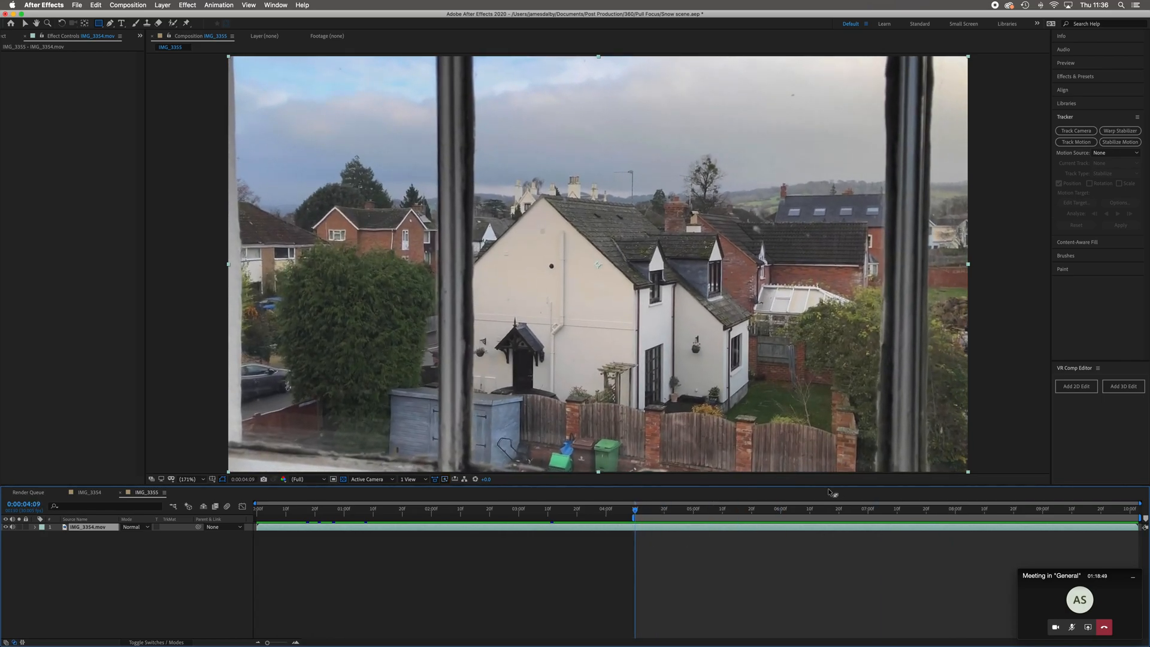
{"action": "left_click", "coordinate": [108, 584]}
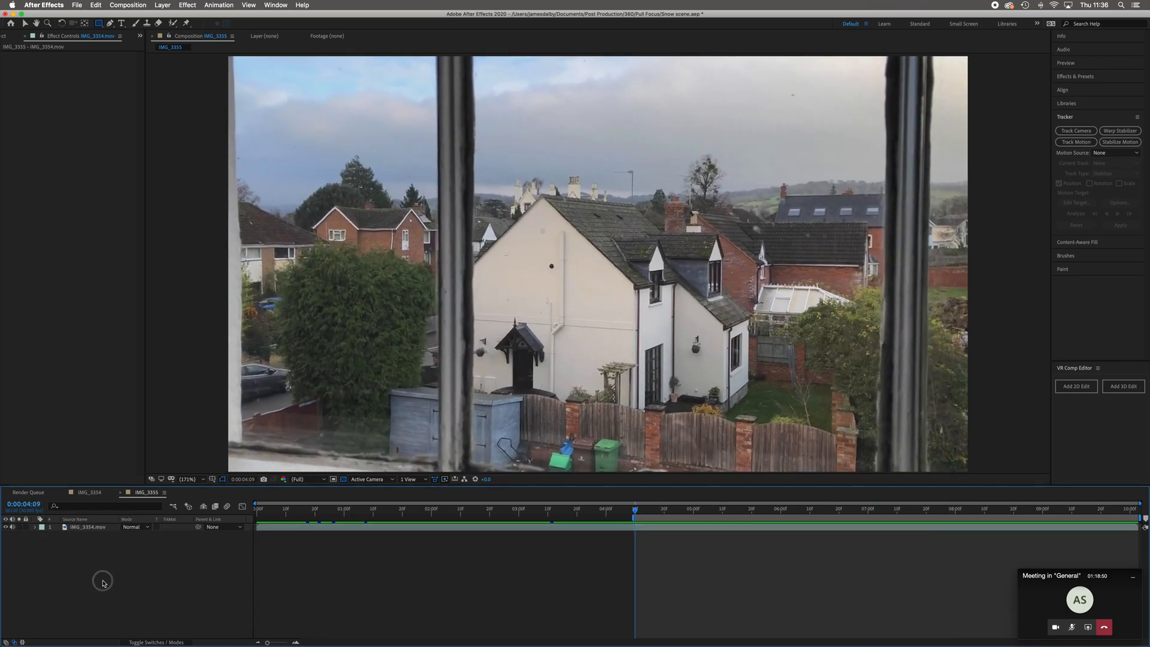
{"action": "left_click", "coordinate": [93, 527]}
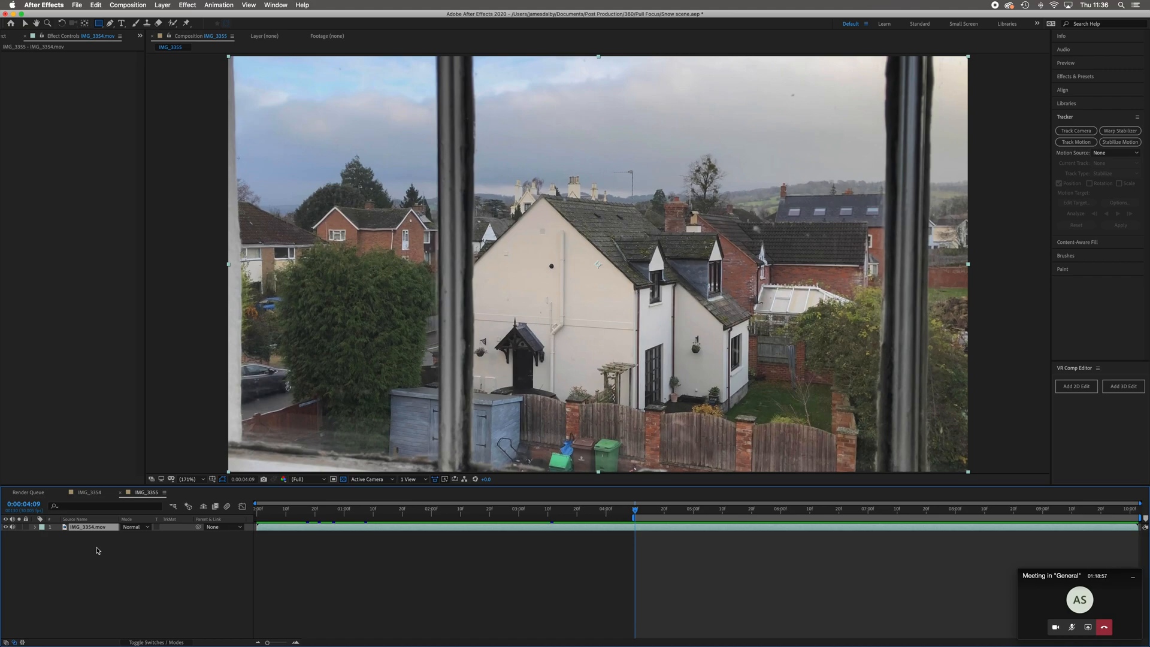
{"action": "key", "text": "super+d"}
{"action": "key", "text": "super+d"}
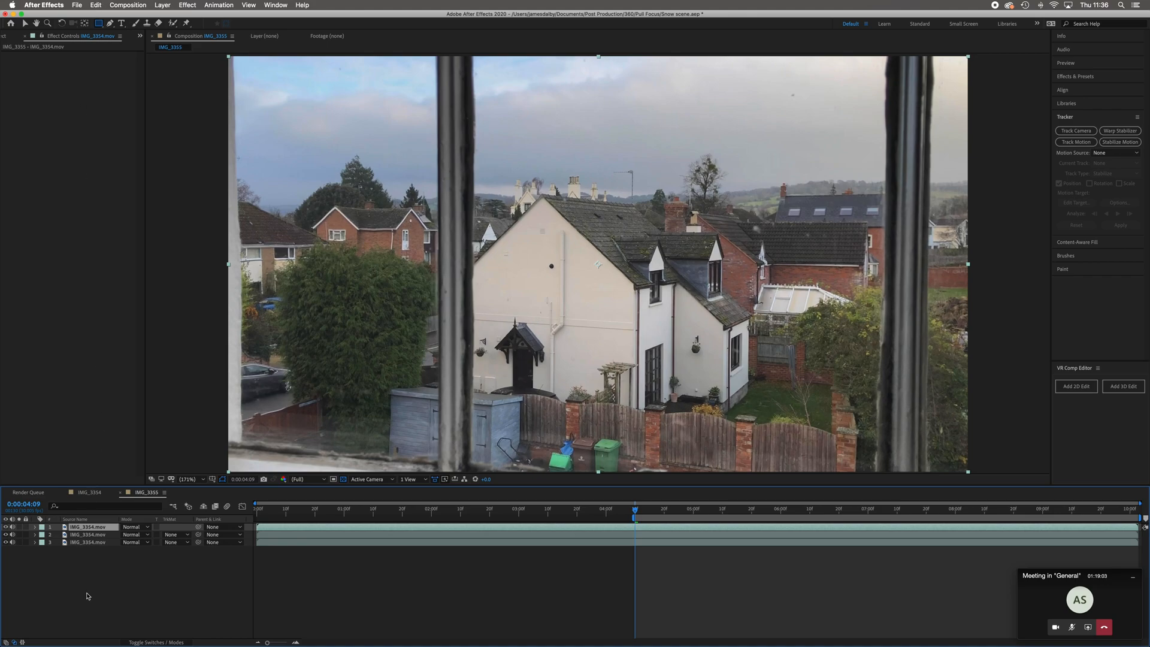
Step: Rename the bottom footage layer as Main
{"action": "left_click", "coordinate": [91, 542]}
{"action": "right_click", "coordinate": [102, 543]}
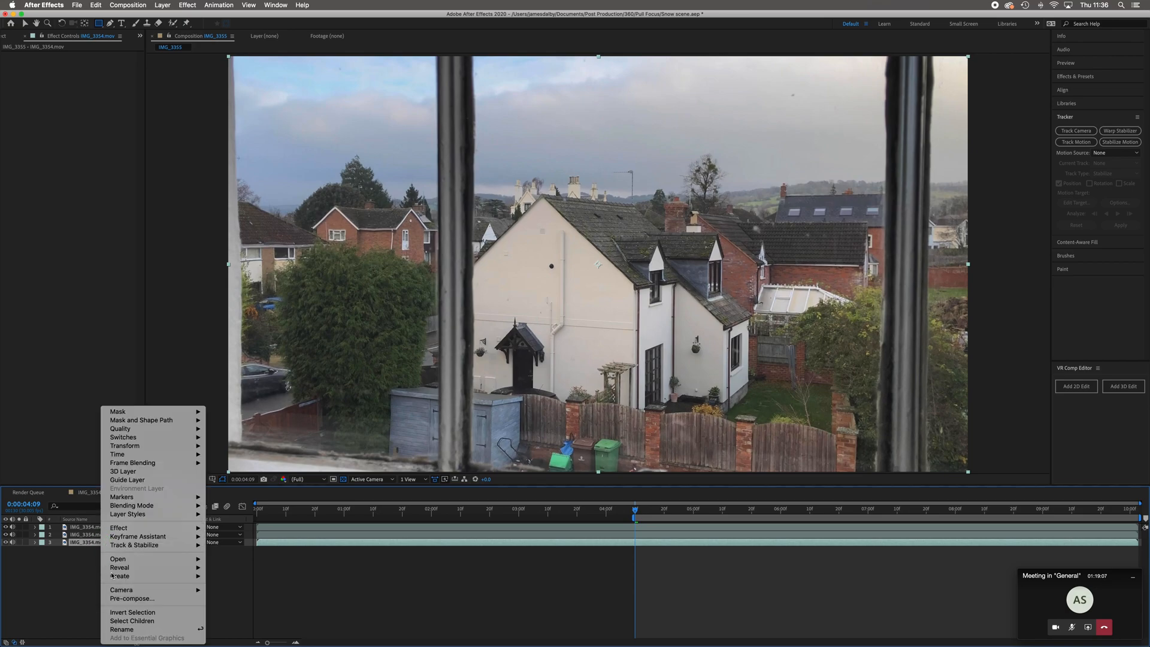
{"action": "left_click", "coordinate": [123, 628]}
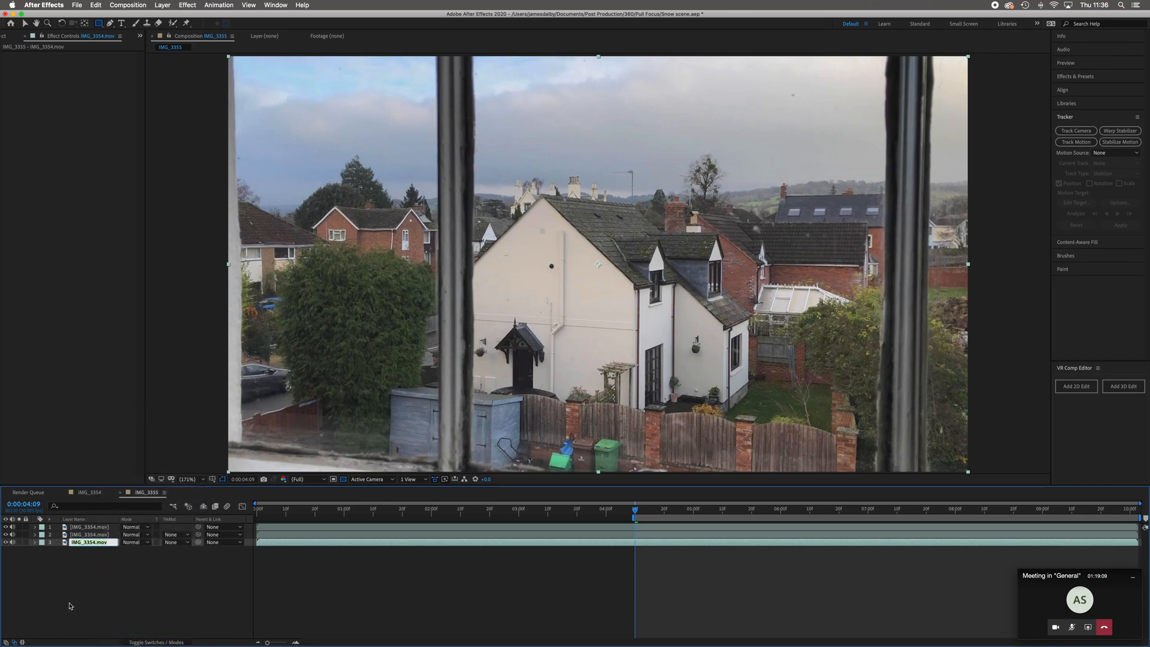
{"action": "type", "text": "Main"}
{"action": "left_click", "coordinate": [93, 555]}
Step: Rename the middle footage layer as Fallen snow
{"action": "right_click", "coordinate": [93, 534]}
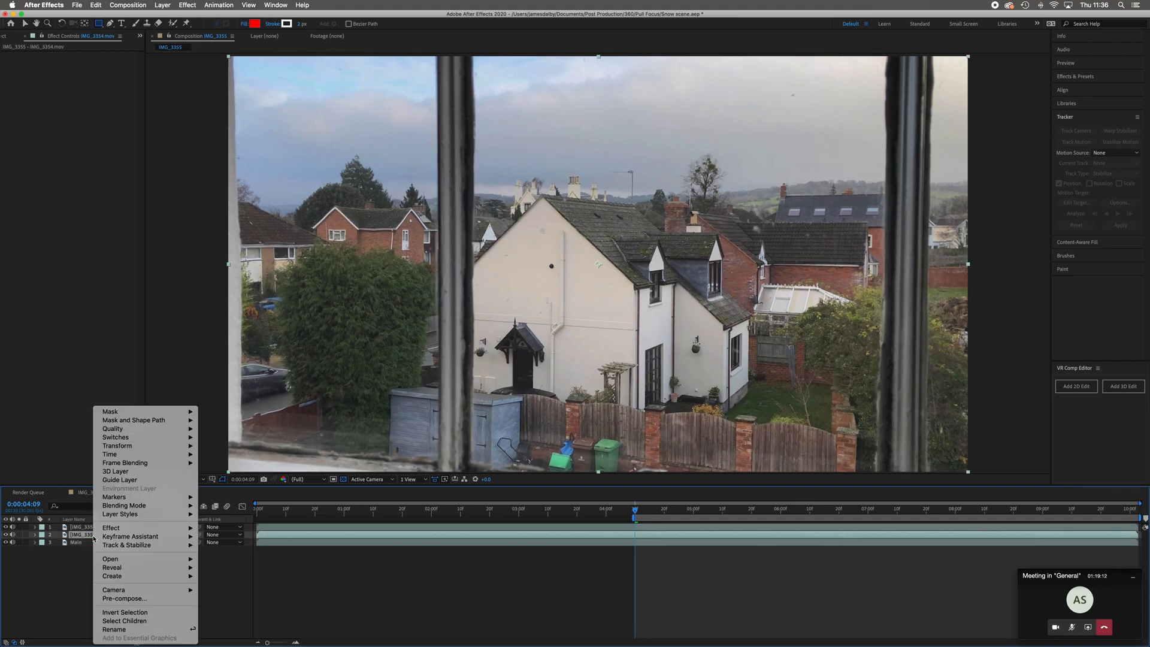
{"action": "left_click", "coordinate": [113, 629]}
{"action": "type", "text": "Fallen snow"}
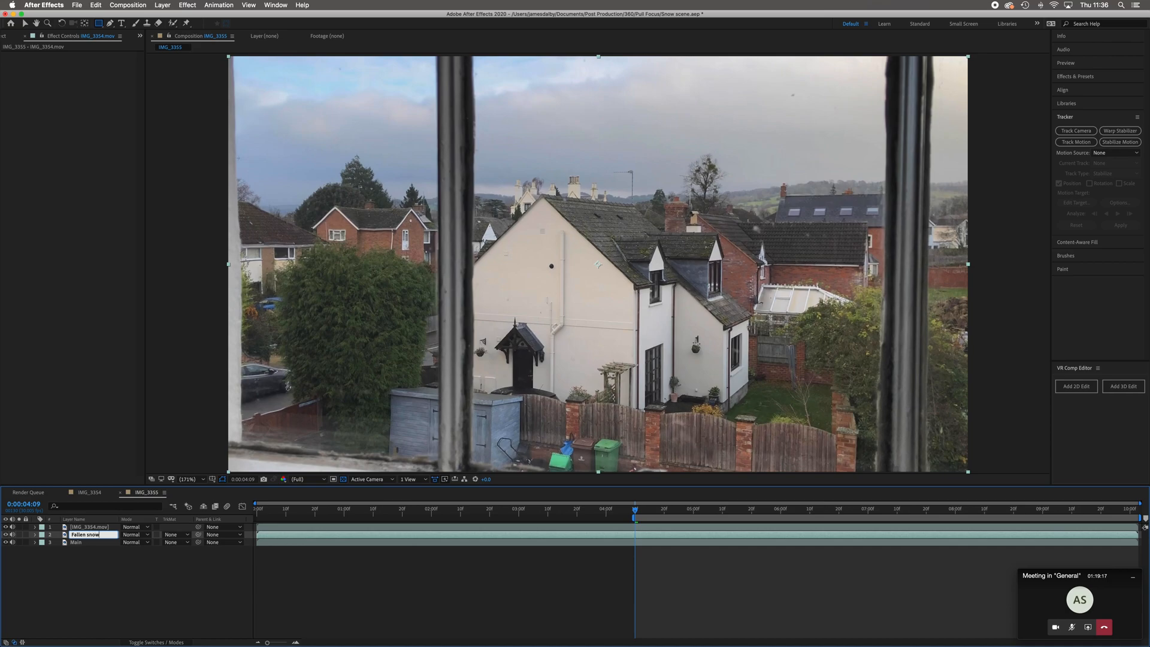
{"action": "left_click", "coordinate": [72, 604]}
Step: Rename the top footage layer as Window and hide it
{"action": "right_click", "coordinate": [92, 528]}
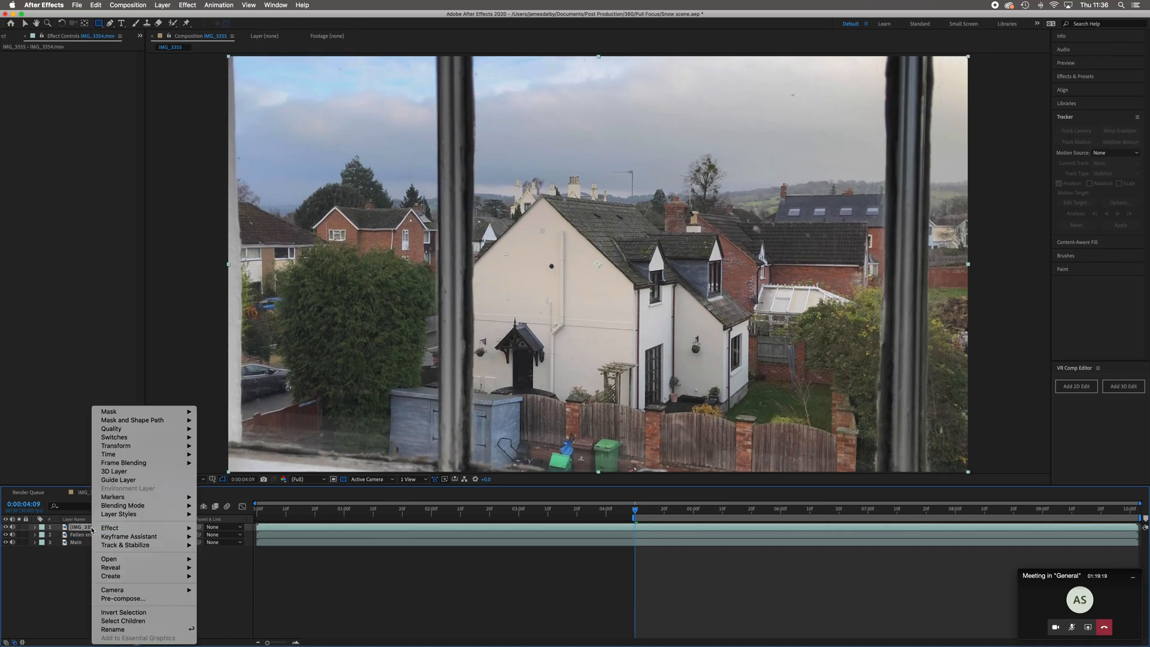
{"action": "left_click", "coordinate": [124, 629]}
{"action": "type", "text": "Window"}
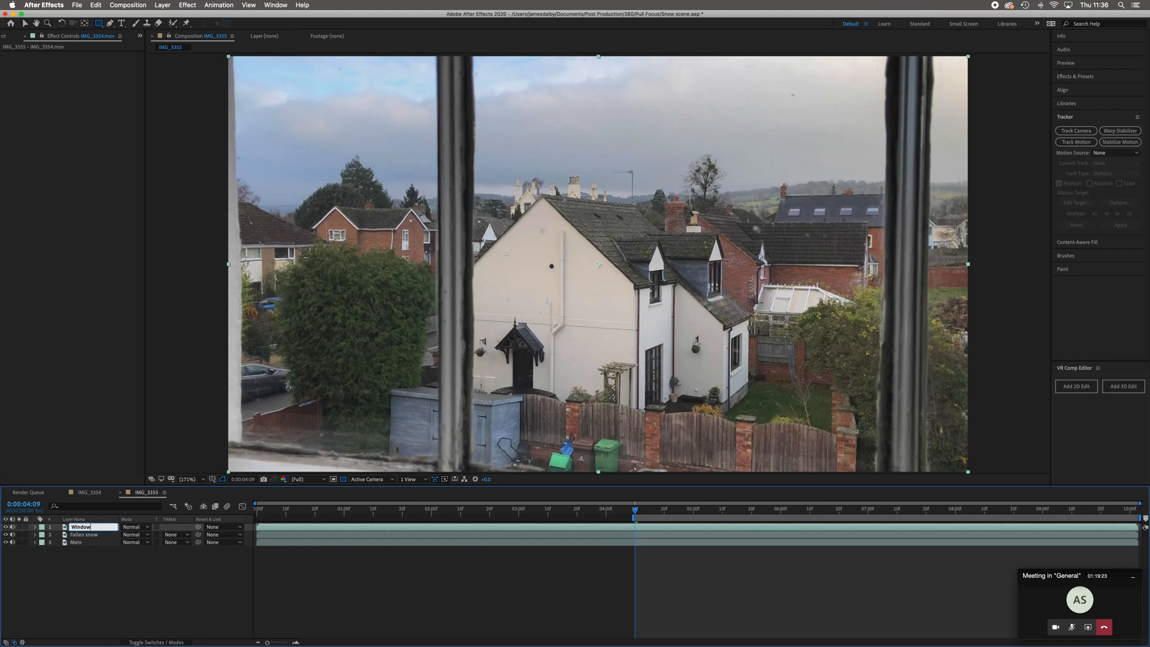
{"action": "left_click", "coordinate": [100, 599]}
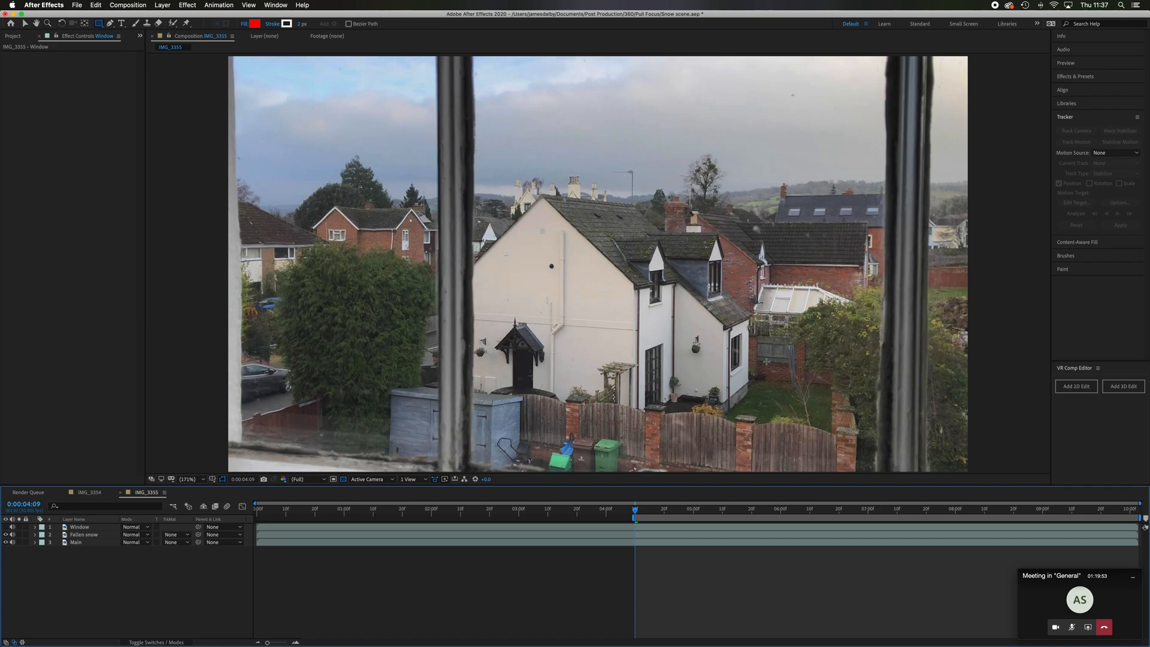
Step: Apply the Tint color correction effect to the Fallen snow layer
{"action": "left_click", "coordinate": [93, 538]}
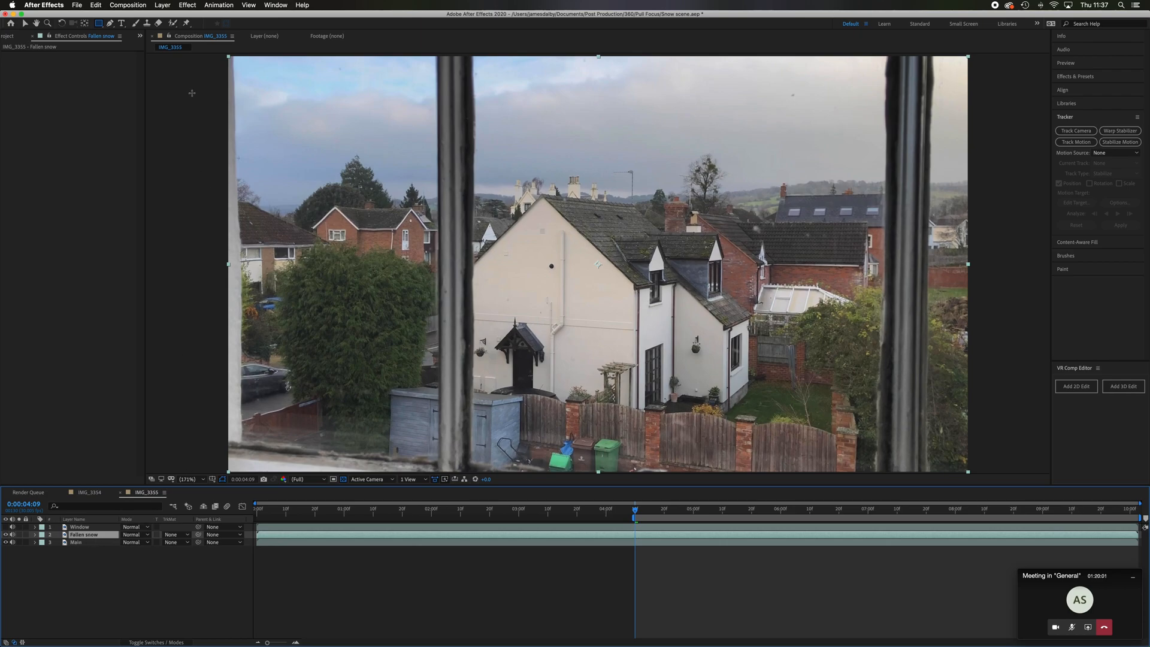
{"action": "left_click", "coordinate": [186, 5]}
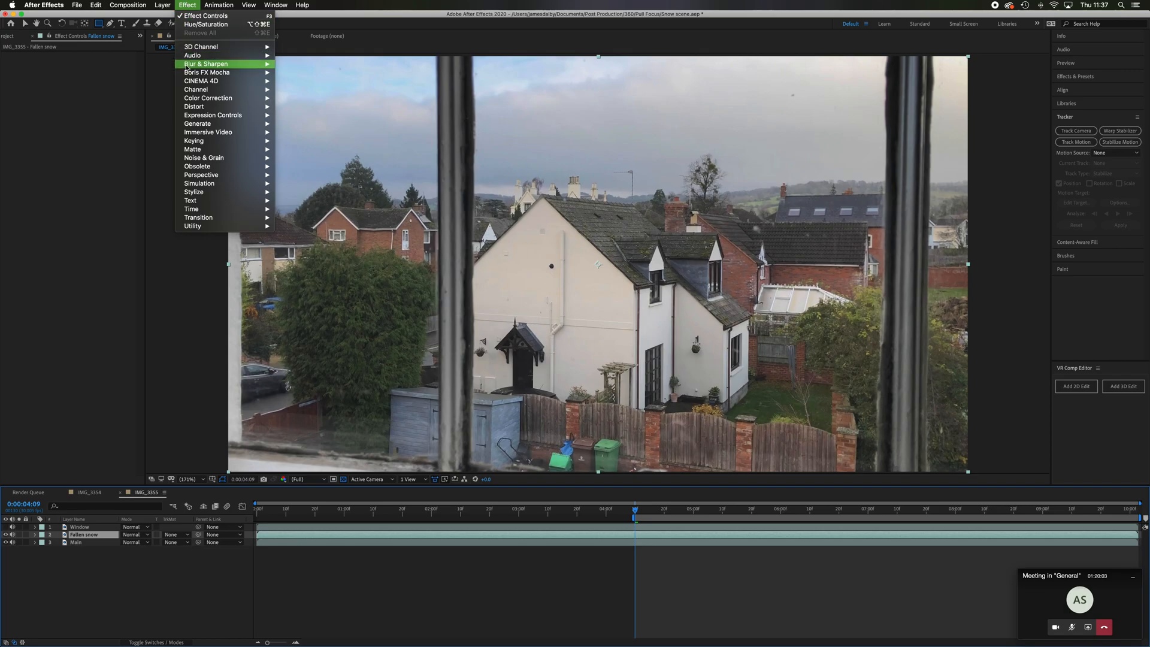
{"action": "mouse_move", "coordinate": [202, 143]}
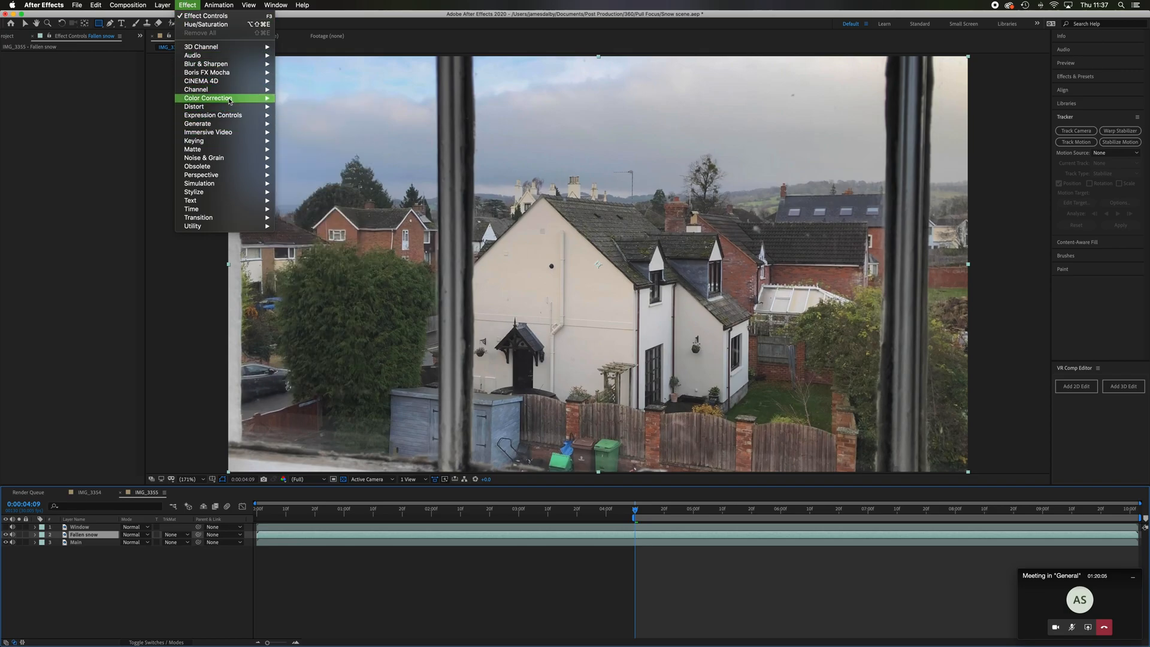
{"action": "mouse_move", "coordinate": [206, 98]}
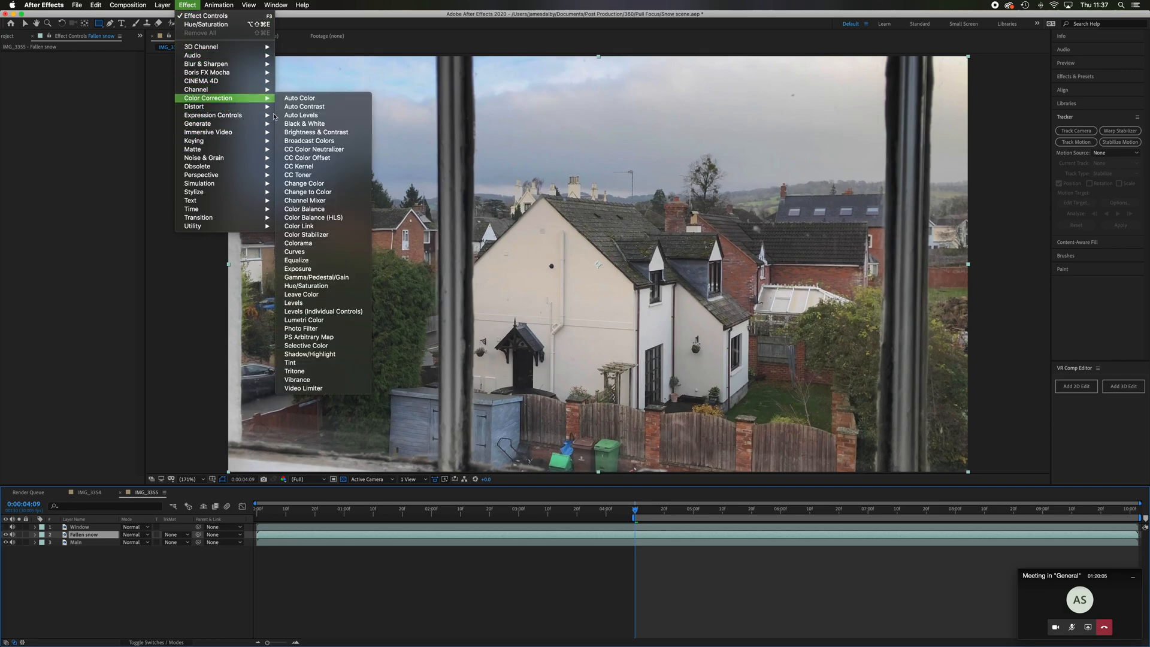
{"action": "left_click", "coordinate": [312, 365]}
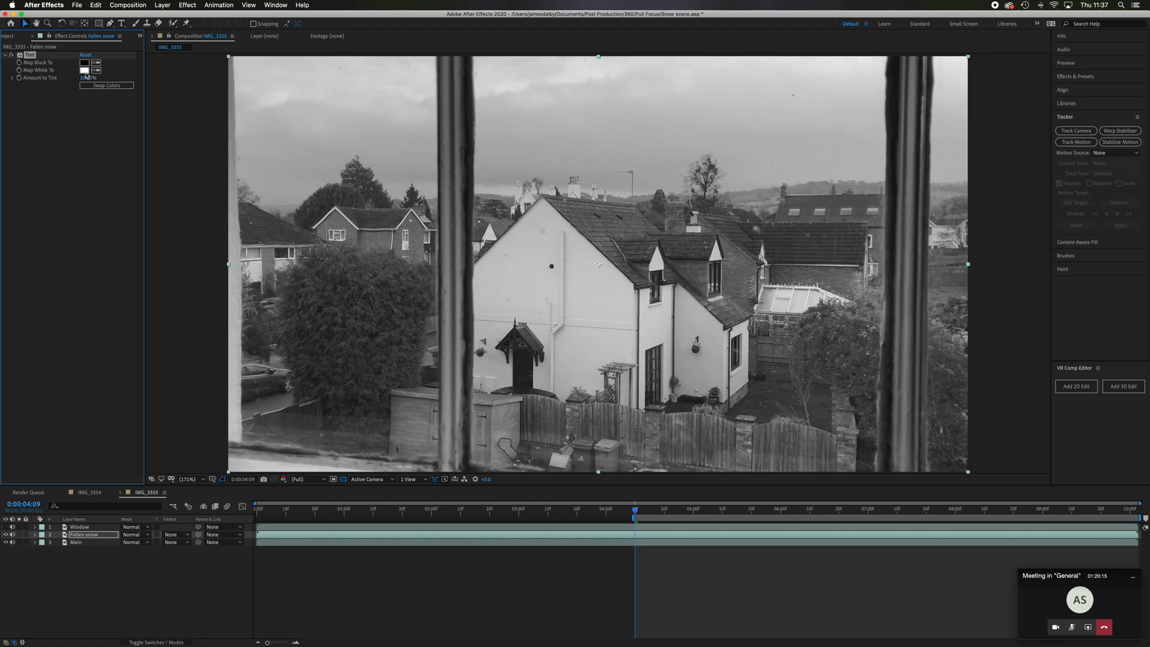
Step: Set the Tint effect's Map White To colour to a very pale blue, EAEDFA
{"action": "left_click", "coordinate": [85, 70]}
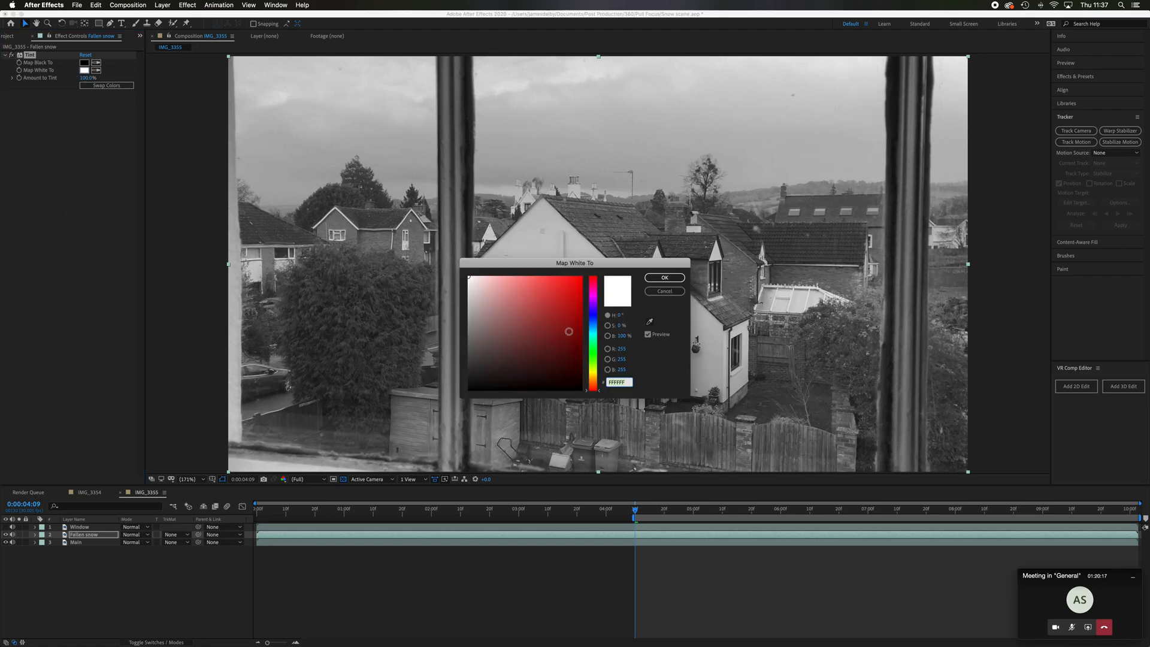
{"action": "left_click", "coordinate": [592, 319]}
{"action": "left_click", "coordinate": [473, 278]}
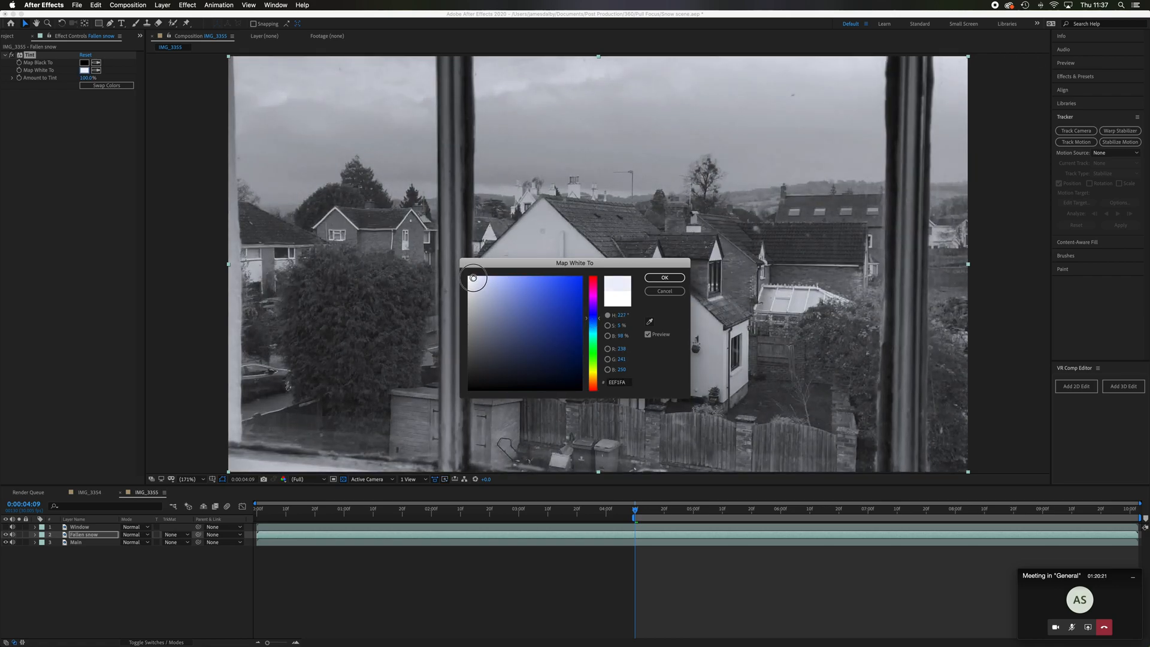
{"action": "mouse_move", "coordinate": [473, 277]}
{"action": "left_mouse_down"}
{"action": "mouse_move", "coordinate": [489, 279]}
{"action": "mouse_move", "coordinate": [475, 278]}
{"action": "left_mouse_up"}
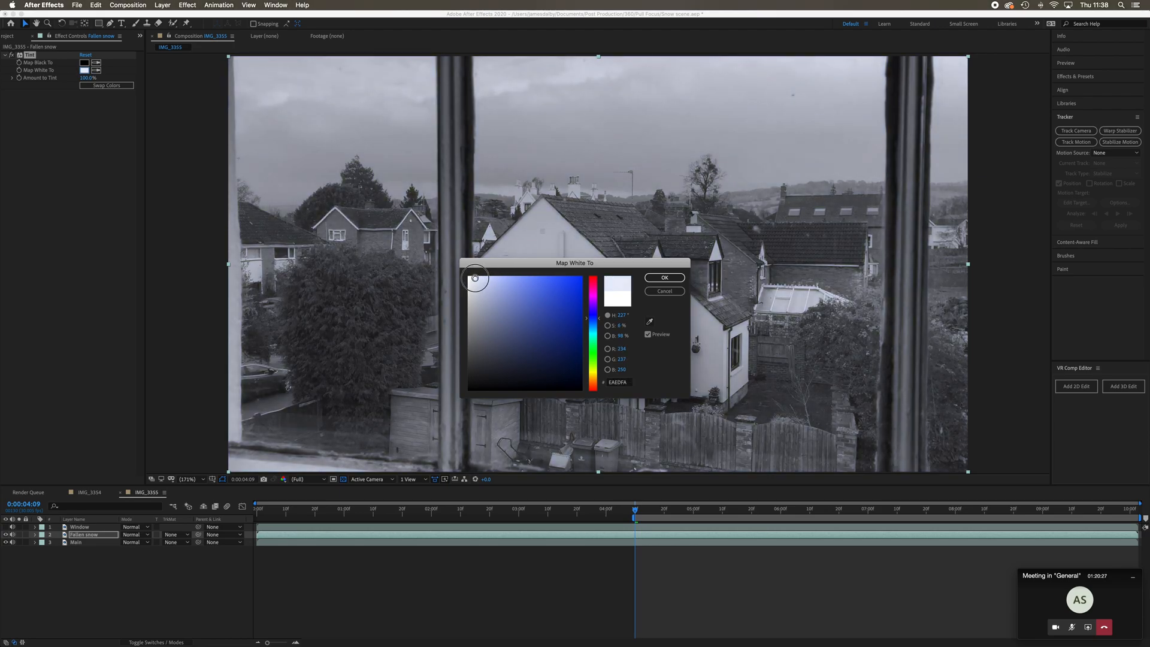
{"action": "left_click", "coordinate": [662, 278]}
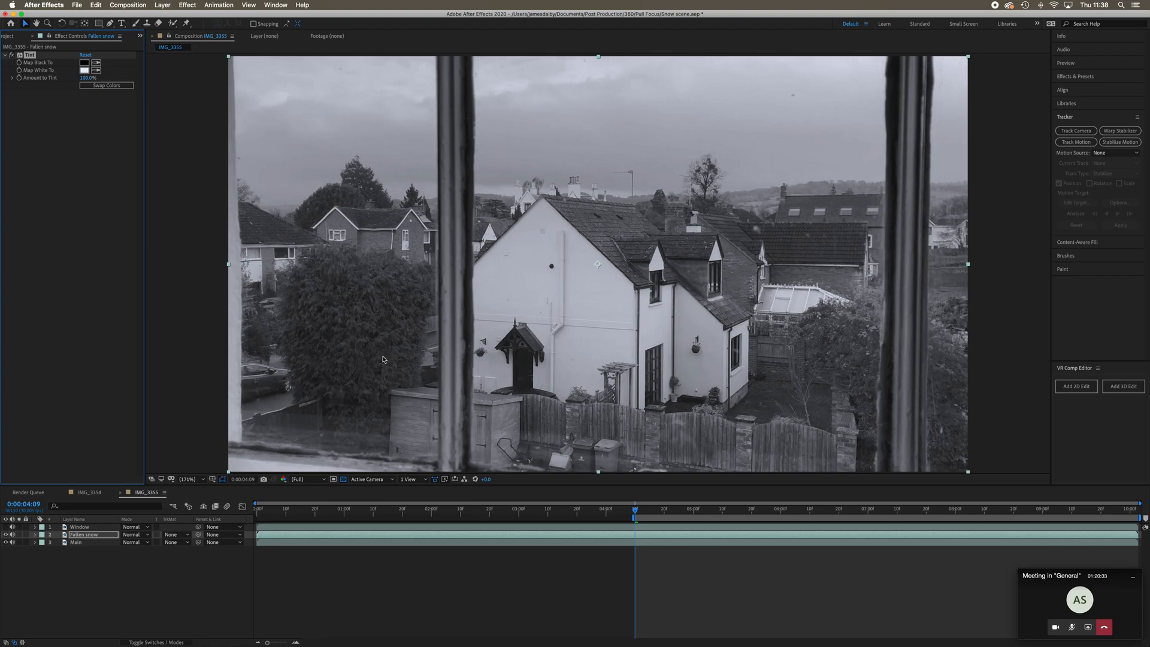
Step: Apply the Levels effect to the Fallen snow layer with Input Black 54 and Input White 165
{"action": "left_click", "coordinate": [187, 5]}
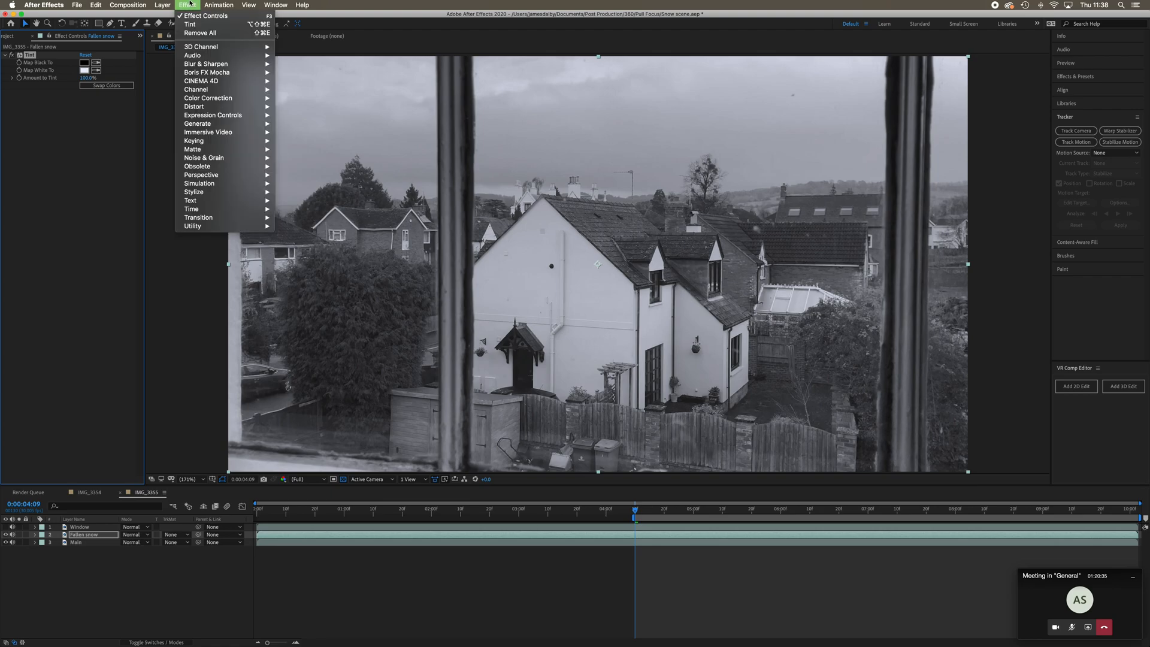
{"action": "mouse_move", "coordinate": [237, 102]}
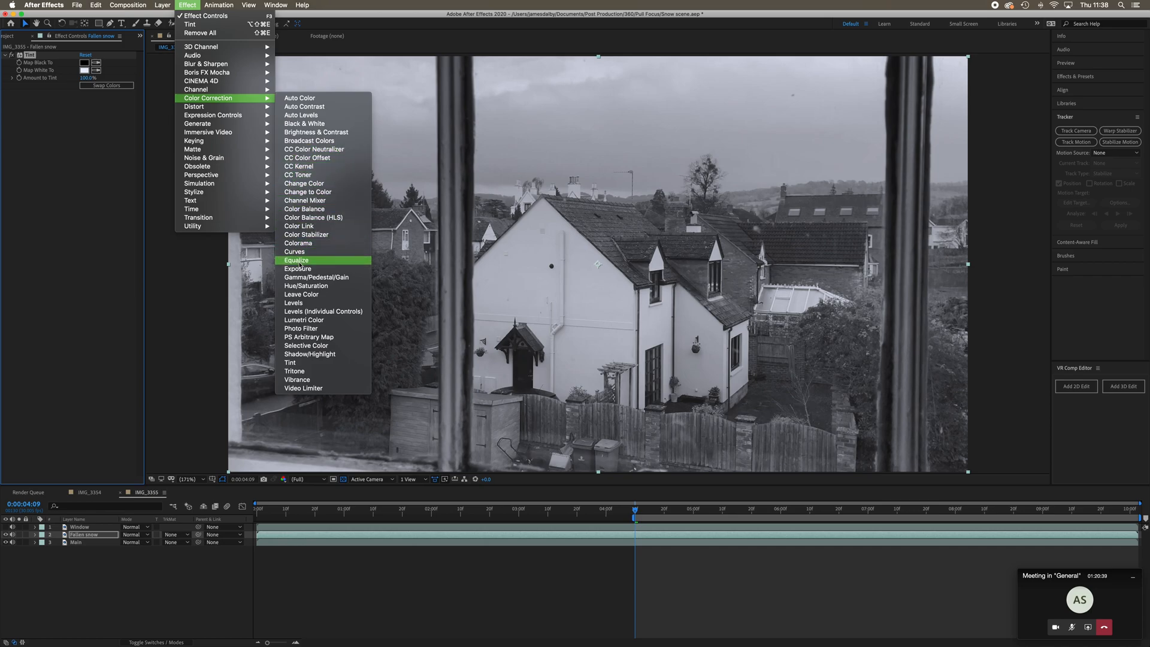
{"action": "left_click", "coordinate": [330, 305]}
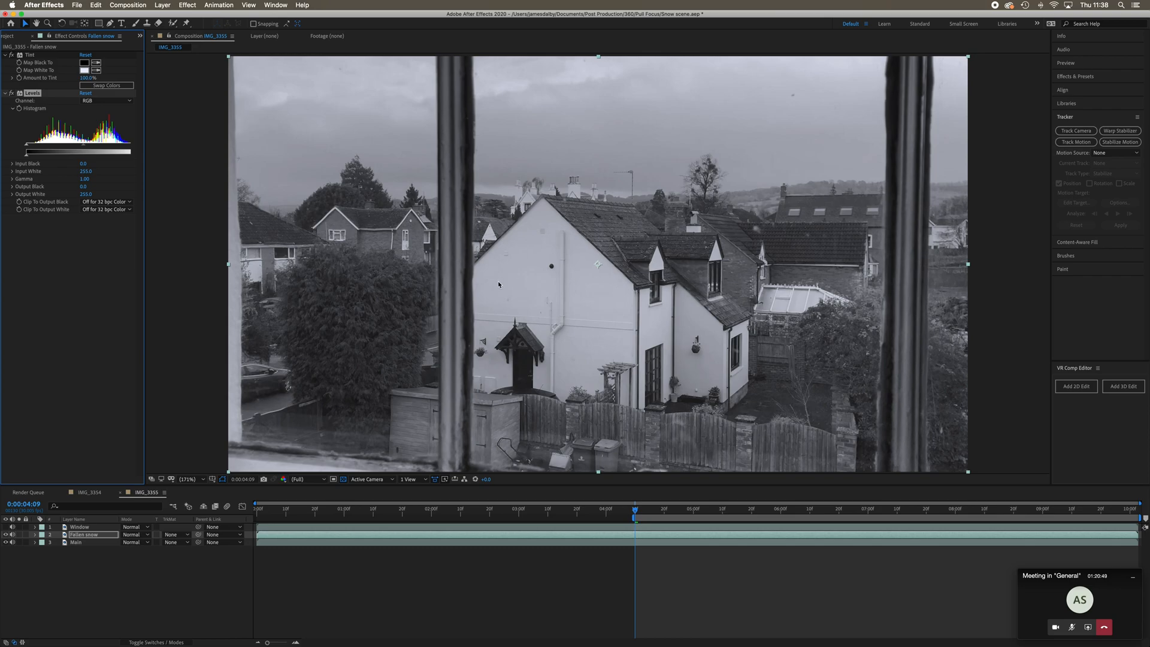
{"action": "left_click_drag", "start_coordinate": [128, 146], "coordinate": [100, 147]}
{"action": "left_click_drag", "start_coordinate": [27, 145], "coordinate": [55, 150]}
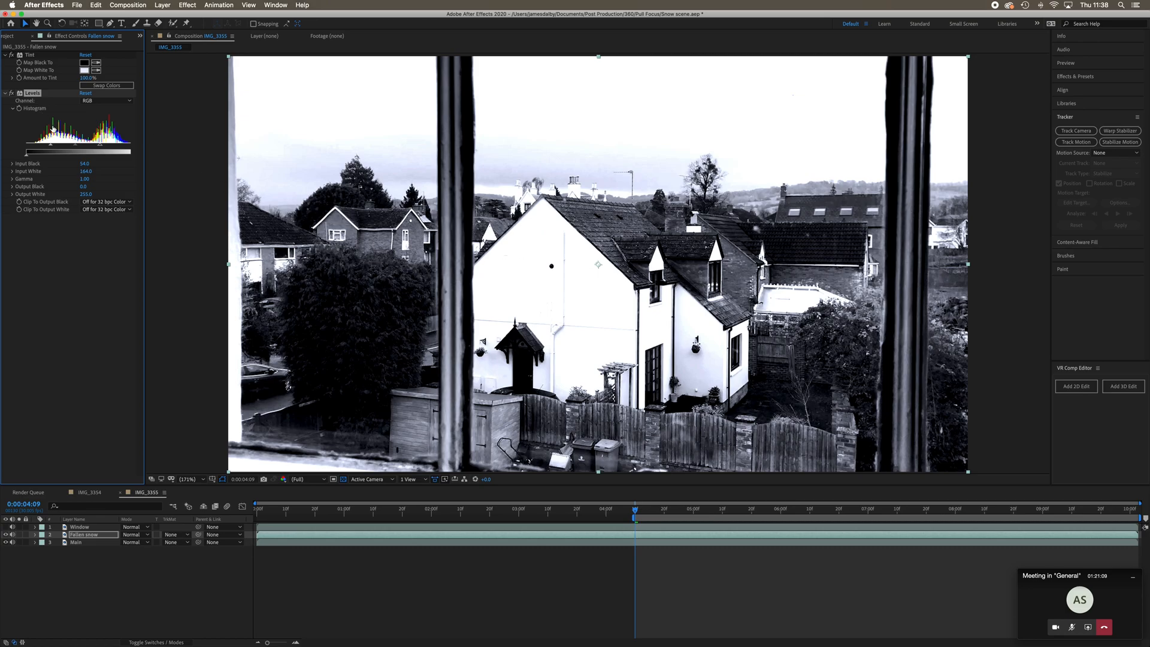
{"action": "left_click_drag", "start_coordinate": [100, 144], "coordinate": [100, 145]}
Step: Switch the timeline columns to layer switches and back to blending modes
{"action": "left_click", "coordinate": [155, 642]}
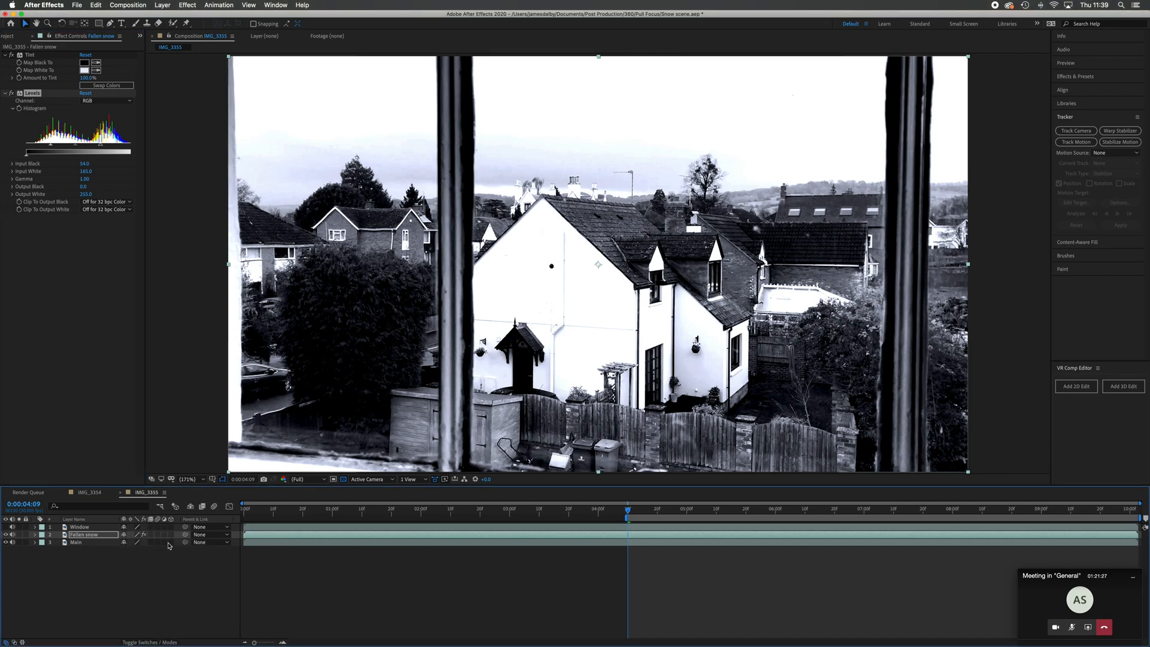
{"action": "left_click", "coordinate": [156, 642]}
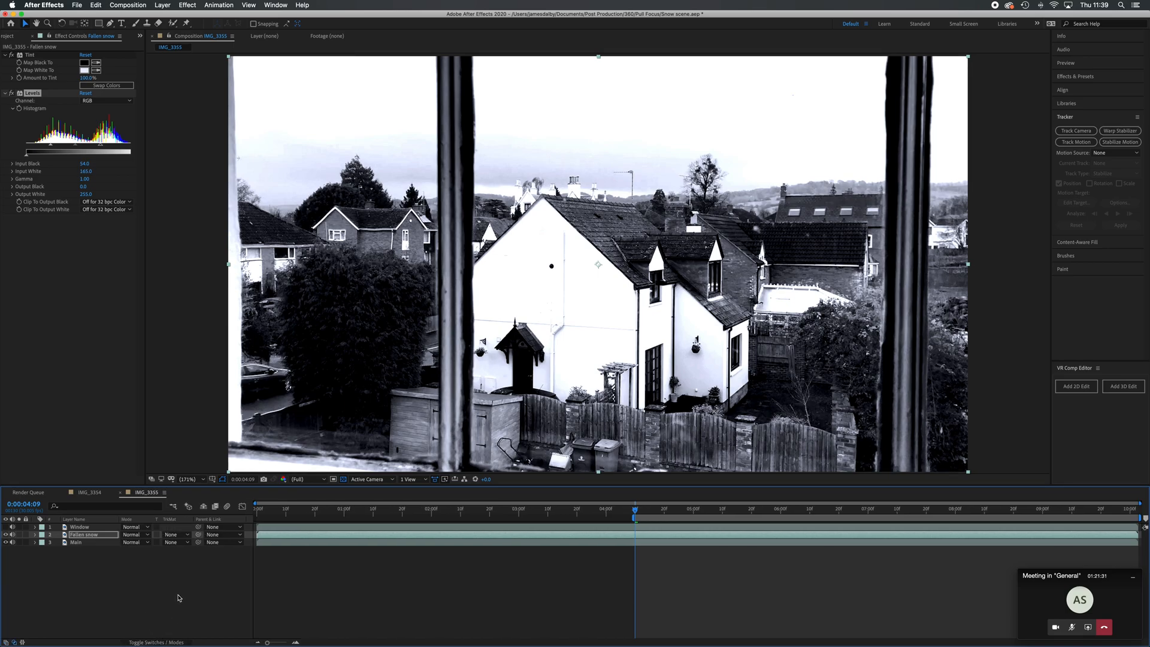
Step: Try Lighten on the Fallen snow layer, settle on Screen as its blending mode, and preview the result
{"action": "left_click", "coordinate": [148, 534]}
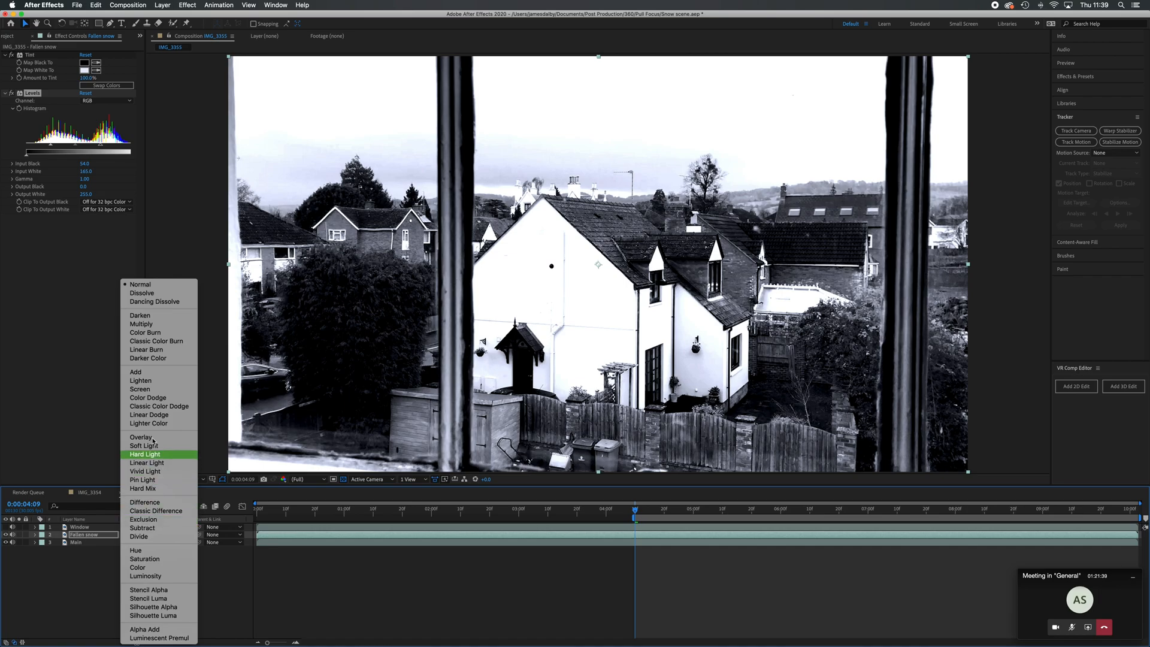
{"action": "left_click", "coordinate": [167, 381]}
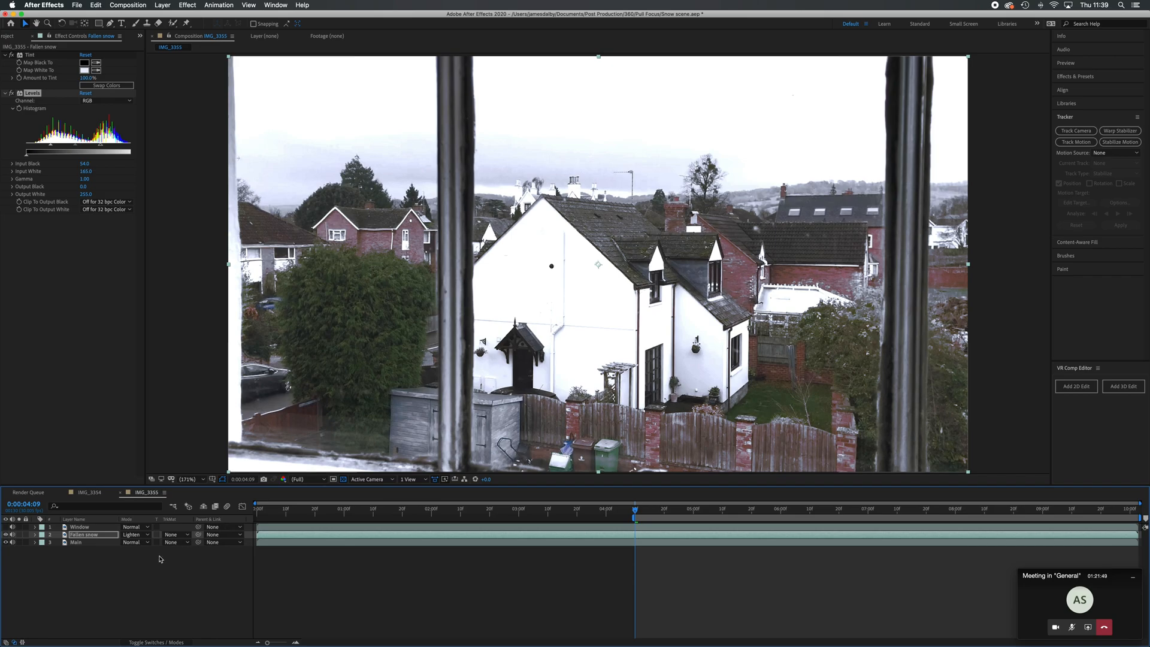
{"action": "left_click", "coordinate": [148, 536]}
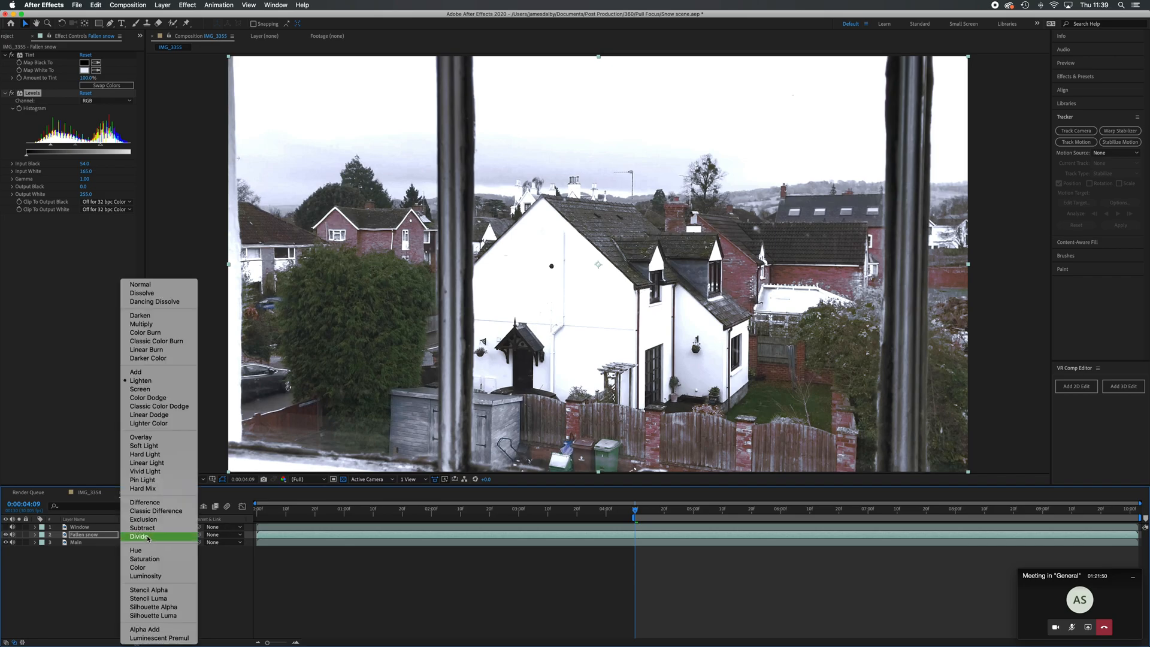
{"action": "left_click", "coordinate": [165, 389]}
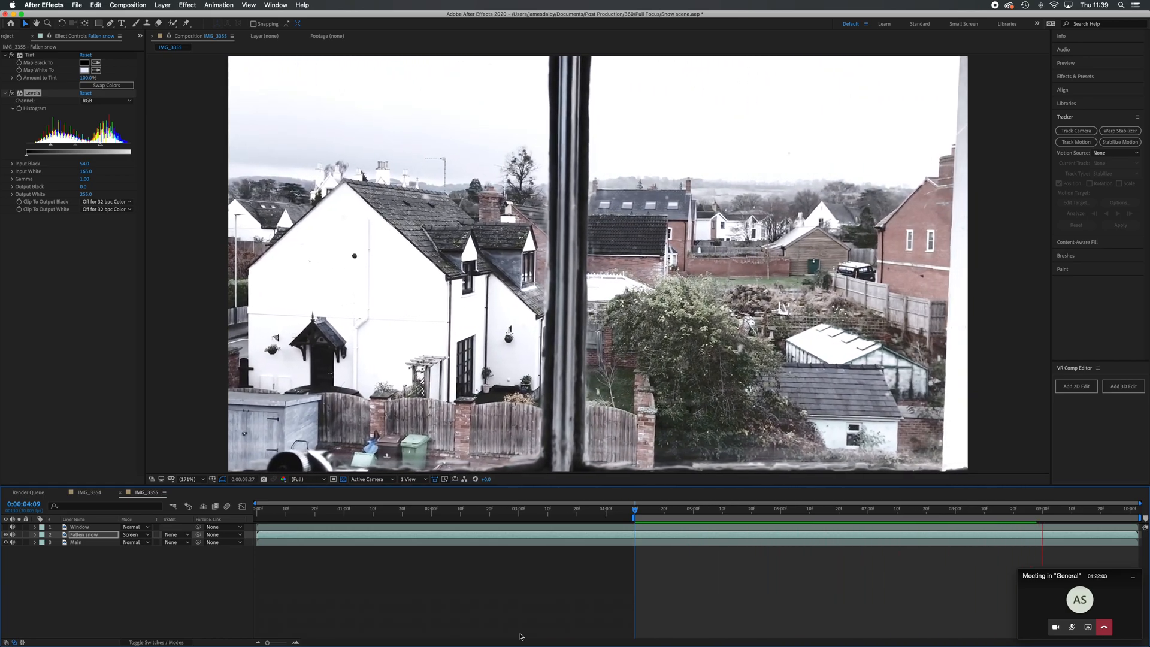
{"action": "key", "text": "space"}
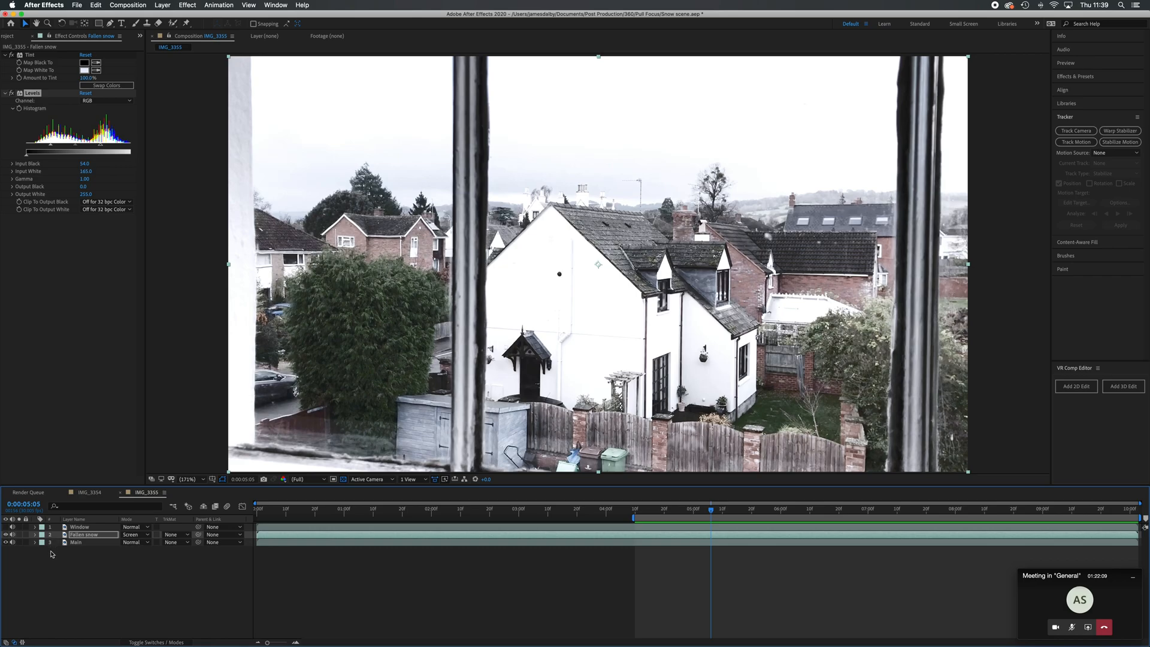
Step: Adjust the Fallen snow layer's Levels to Input Black 63 and Input White 162
{"action": "left_click", "coordinate": [93, 535]}
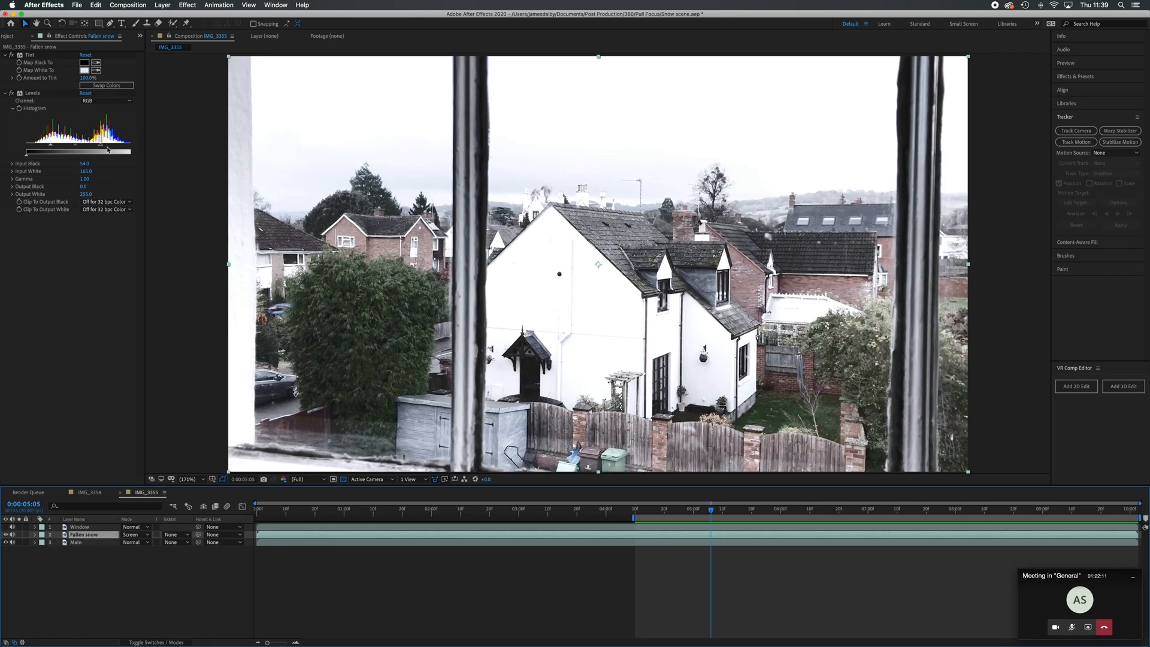
{"action": "mouse_move", "coordinate": [99, 144]}
{"action": "left_mouse_down"}
{"action": "mouse_move", "coordinate": [107, 148]}
{"action": "mouse_move", "coordinate": [55, 150]}
{"action": "mouse_move", "coordinate": [100, 148]}
{"action": "left_mouse_up"}
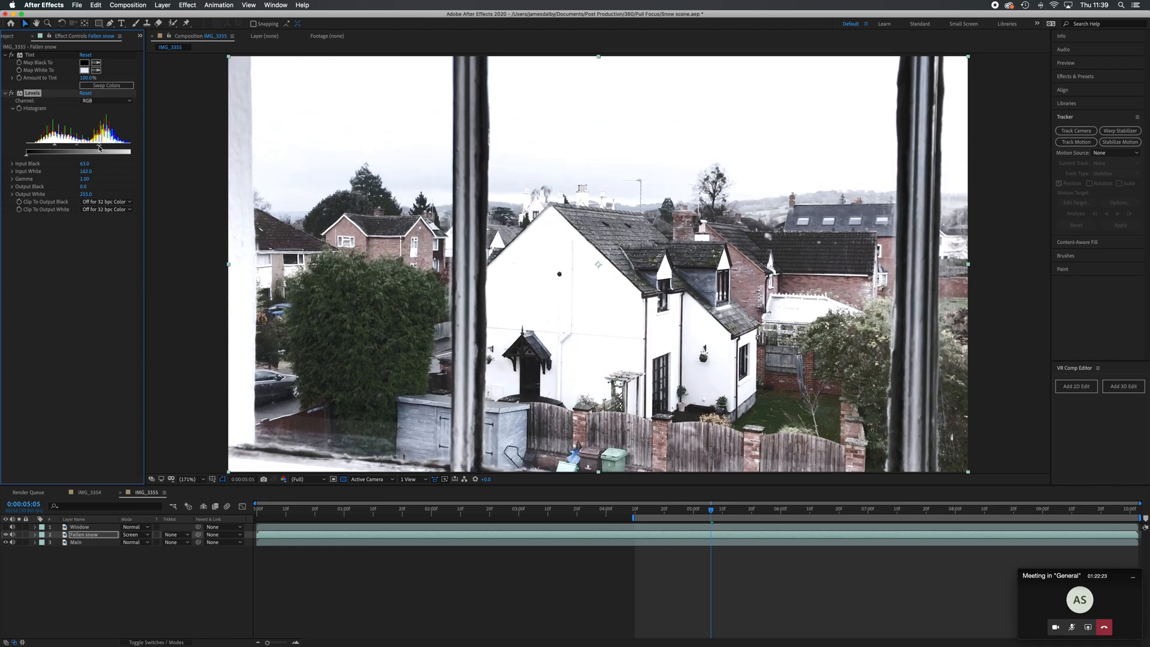
Step: Apply the Hue/Saturation color correction effect to the Main layer and raise its Master Saturation moderately
{"action": "left_click", "coordinate": [78, 542]}
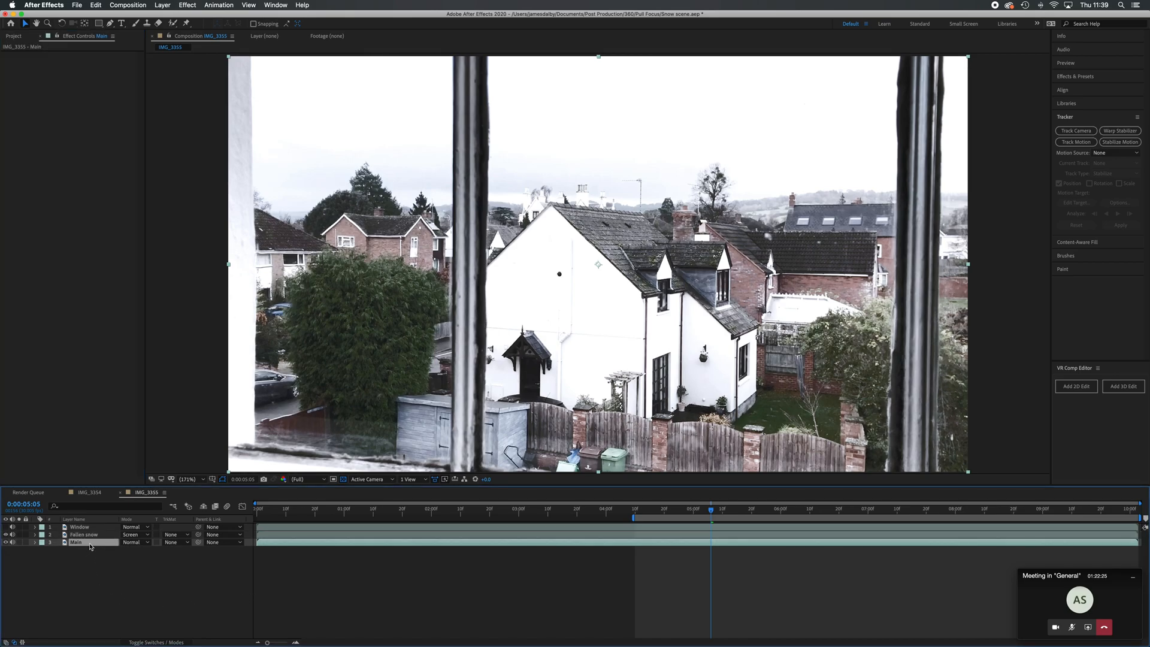
{"action": "left_click", "coordinate": [187, 5]}
{"action": "mouse_move", "coordinate": [251, 97]}
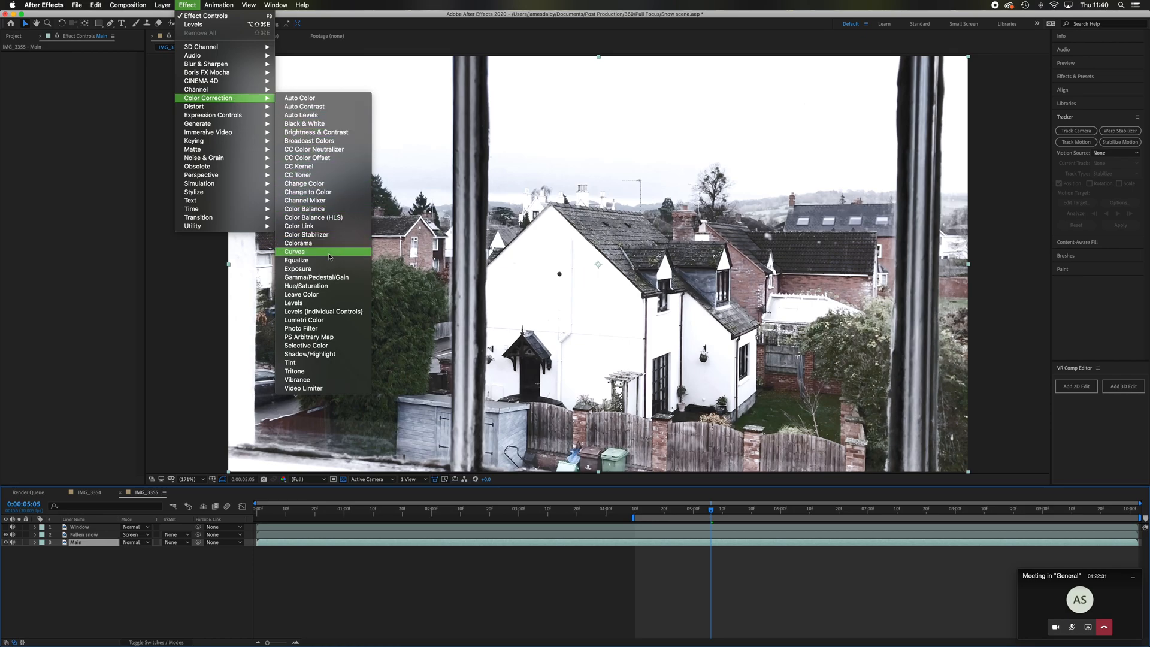
{"action": "left_click", "coordinate": [330, 286]}
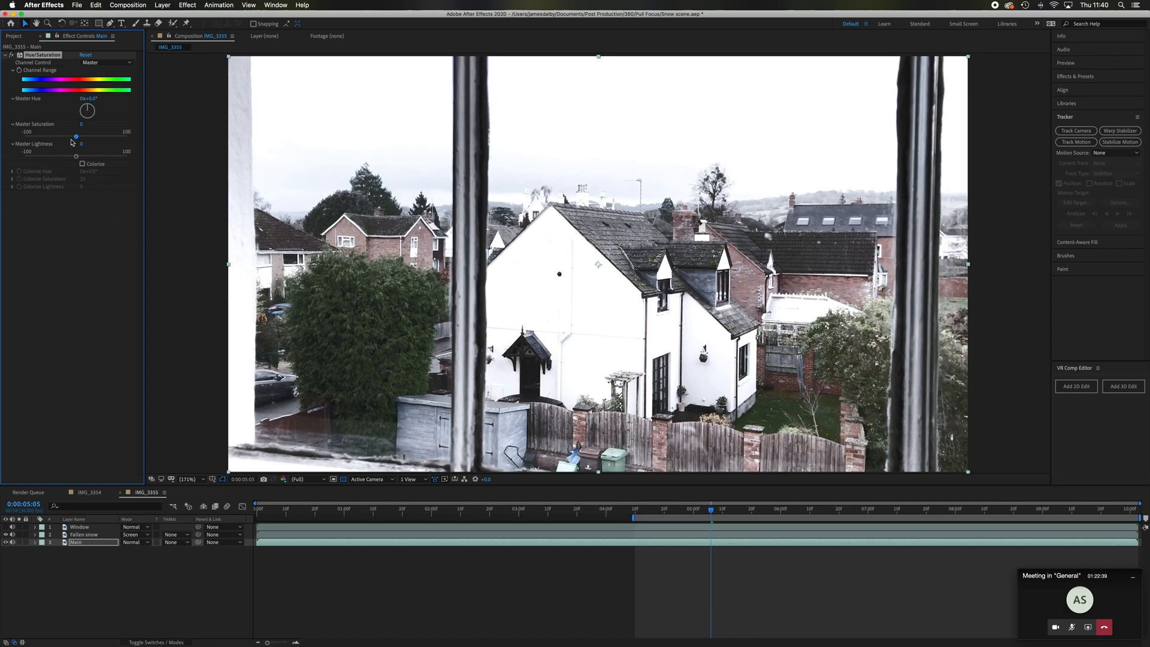
{"action": "left_click_drag", "start_coordinate": [76, 137], "coordinate": [93, 143]}
{"action": "left_click_drag", "start_coordinate": [93, 144], "coordinate": [93, 143]}
Step: Apply the Stylize Glow effect to the Fallen snow layer with a Glow Threshold of 85.5%
{"action": "left_click", "coordinate": [99, 536]}
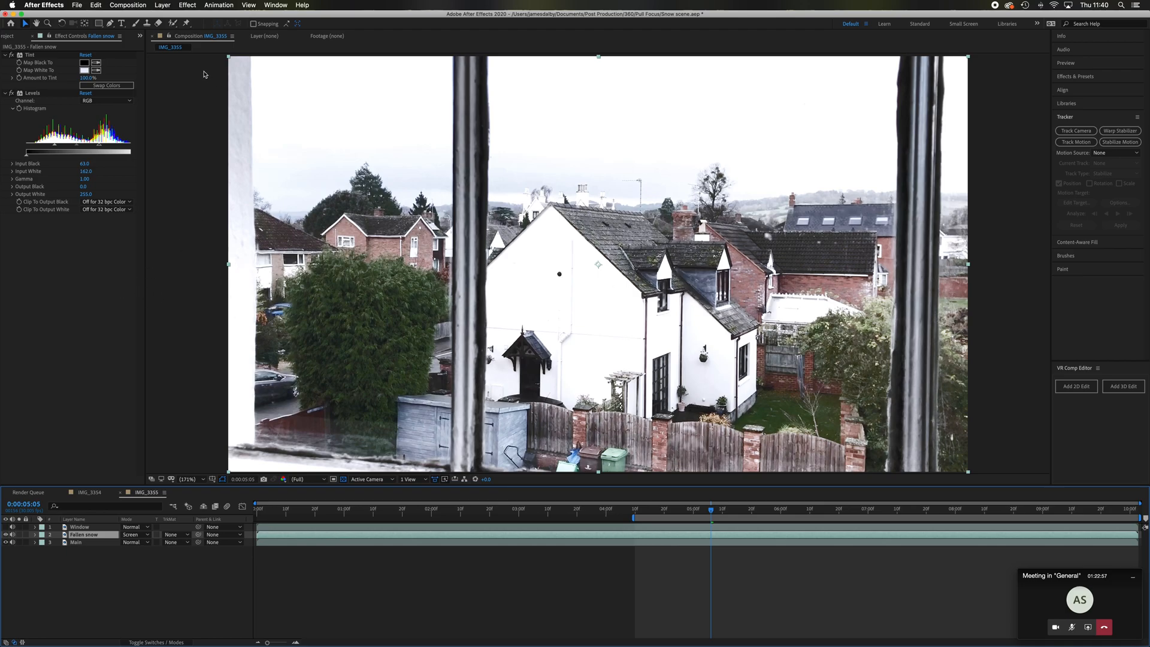
{"action": "left_click", "coordinate": [190, 5]}
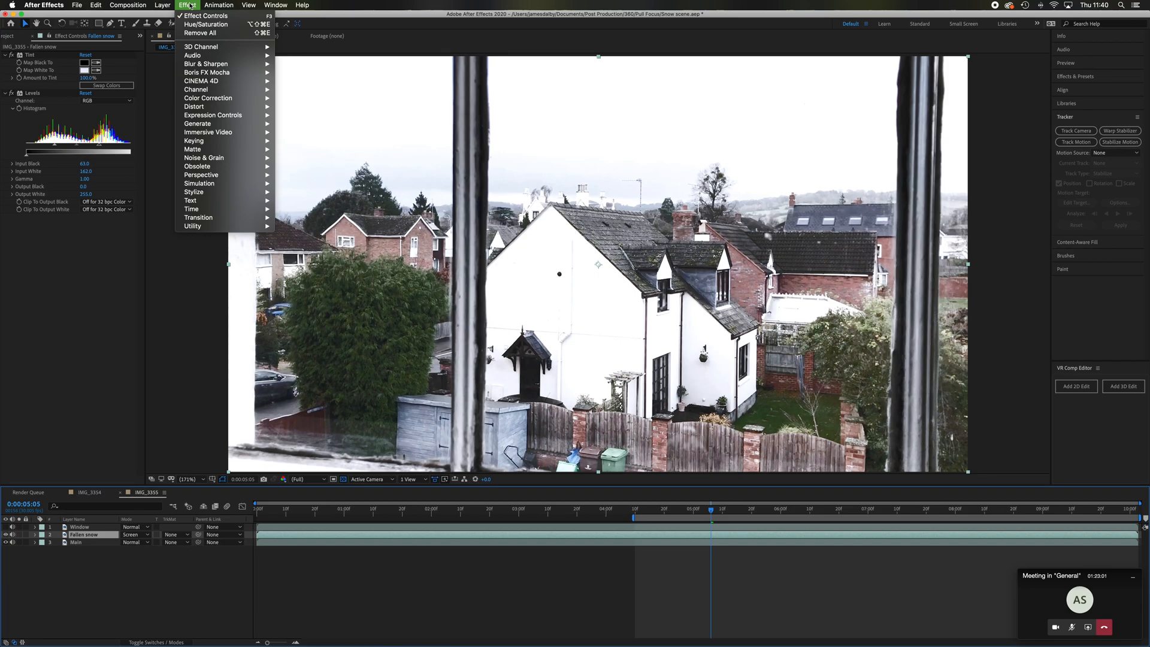
{"action": "mouse_move", "coordinate": [231, 187]}
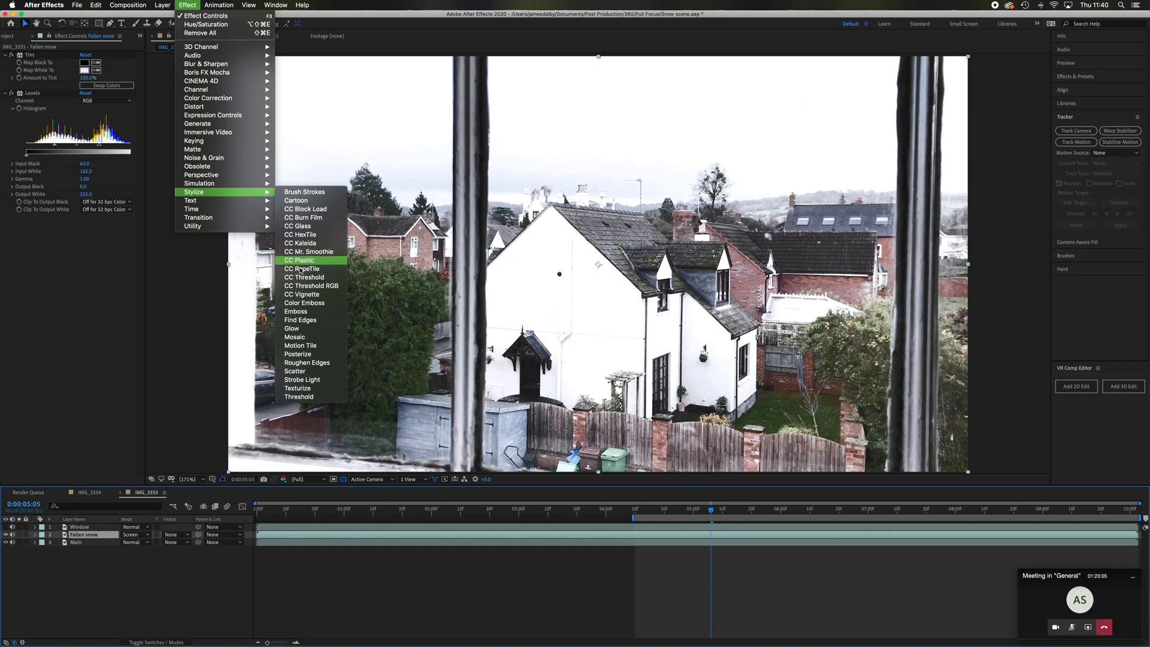
{"action": "left_click", "coordinate": [305, 330]}
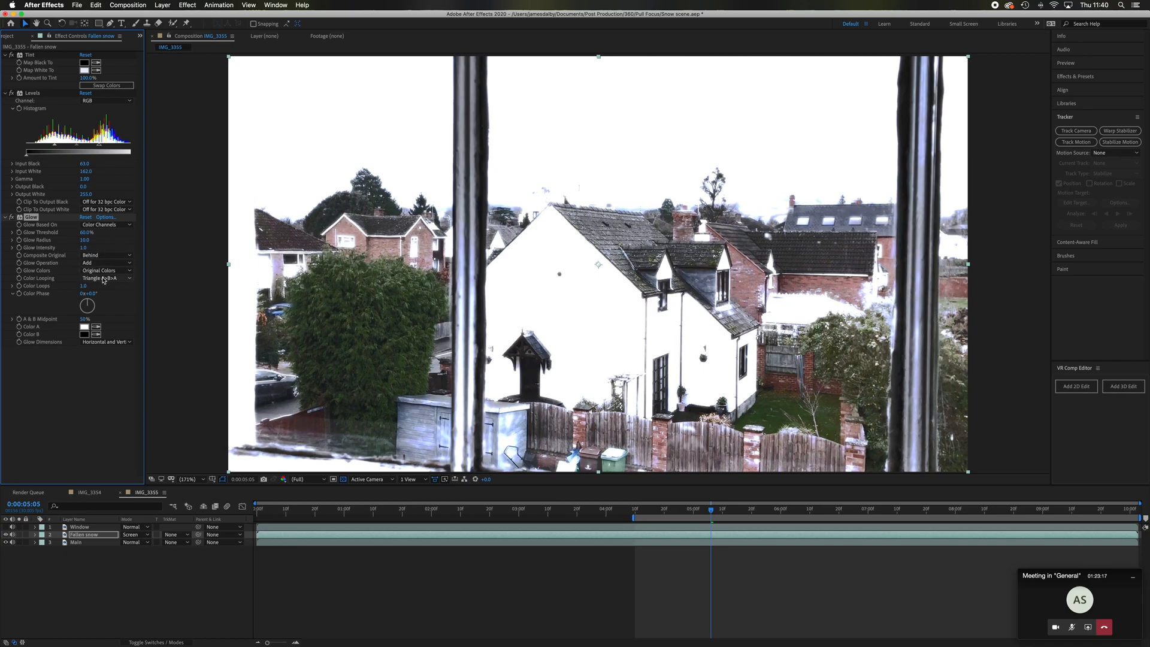
{"action": "left_click", "coordinate": [86, 235]}
{"action": "left_click_drag", "start_coordinate": [86, 236], "coordinate": [180, 246]}
{"action": "left_click_drag", "start_coordinate": [180, 245], "coordinate": [179, 246]}
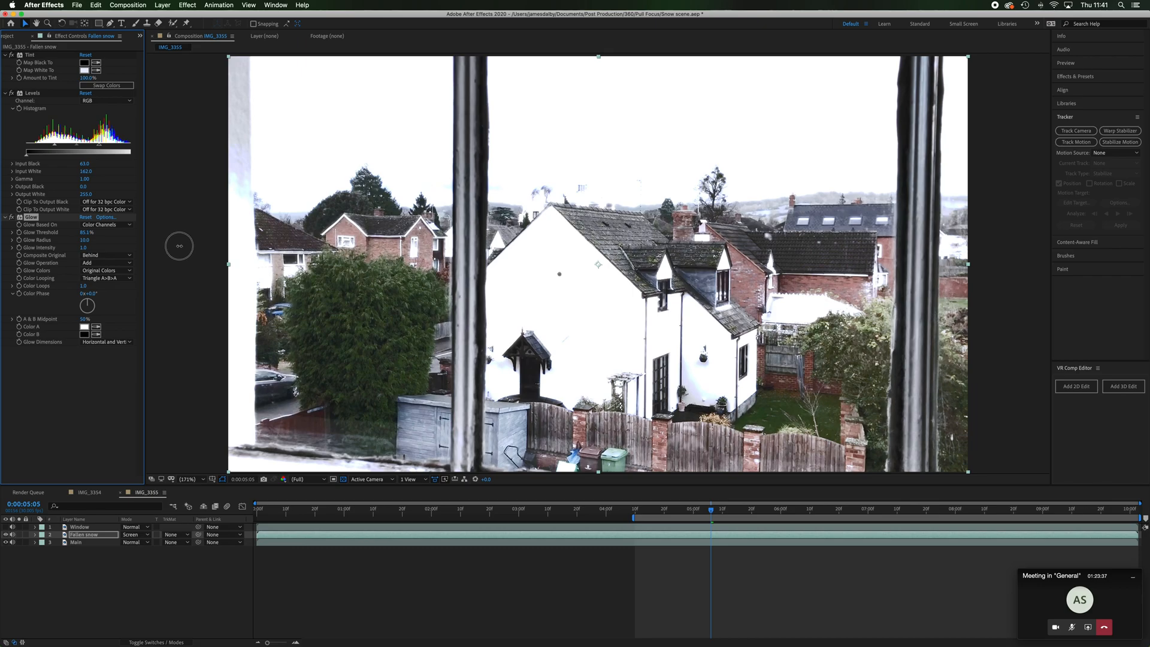
{"action": "left_click_drag", "start_coordinate": [179, 245], "coordinate": [179, 248]}
Step: Play the composition from 0:00:04:09 to check the glowing snow over the moving shot
{"action": "left_click", "coordinate": [637, 515]}
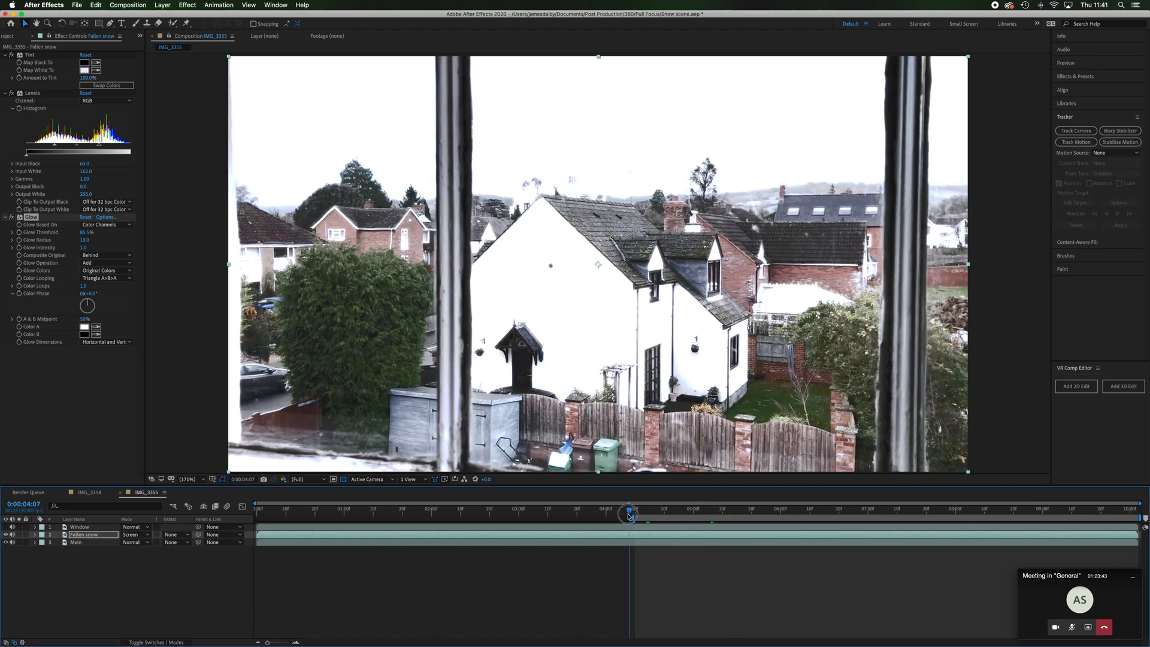
{"action": "left_click_drag", "start_coordinate": [638, 516], "coordinate": [635, 515]}
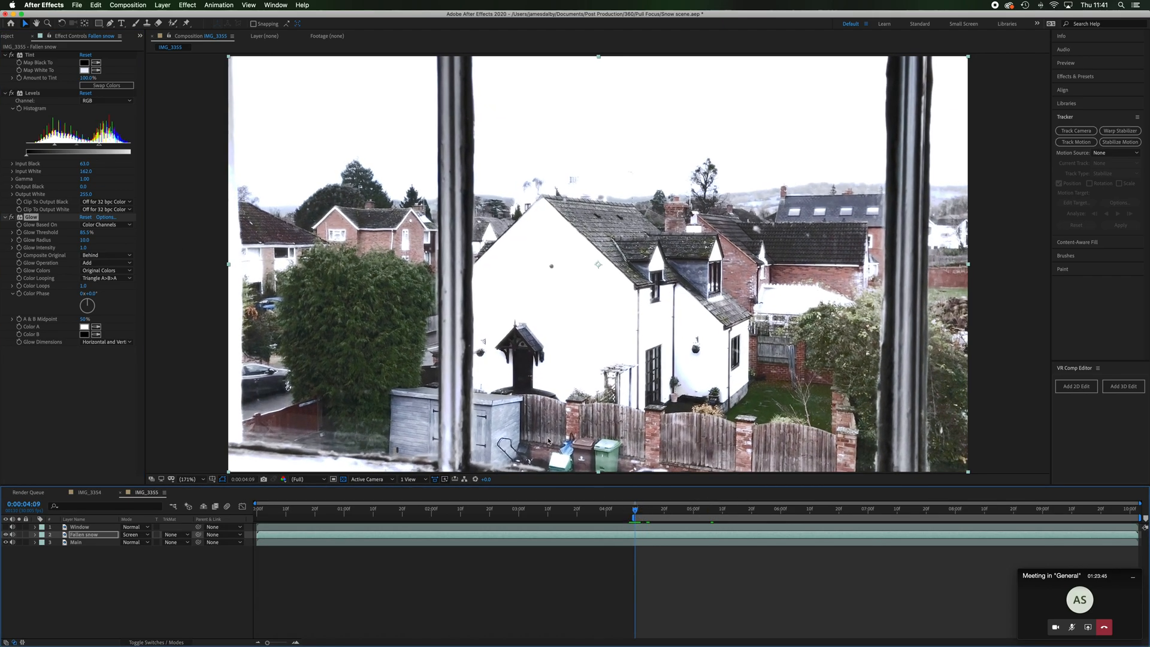
{"action": "key", "text": "space"}
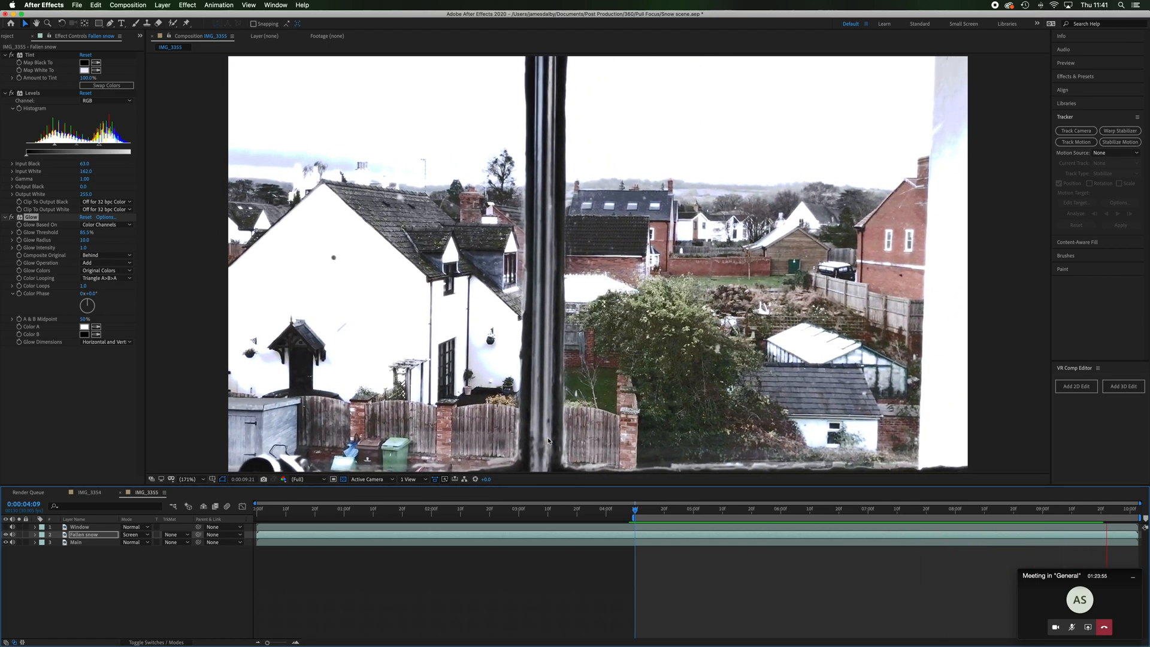
{"action": "key", "text": "space"}
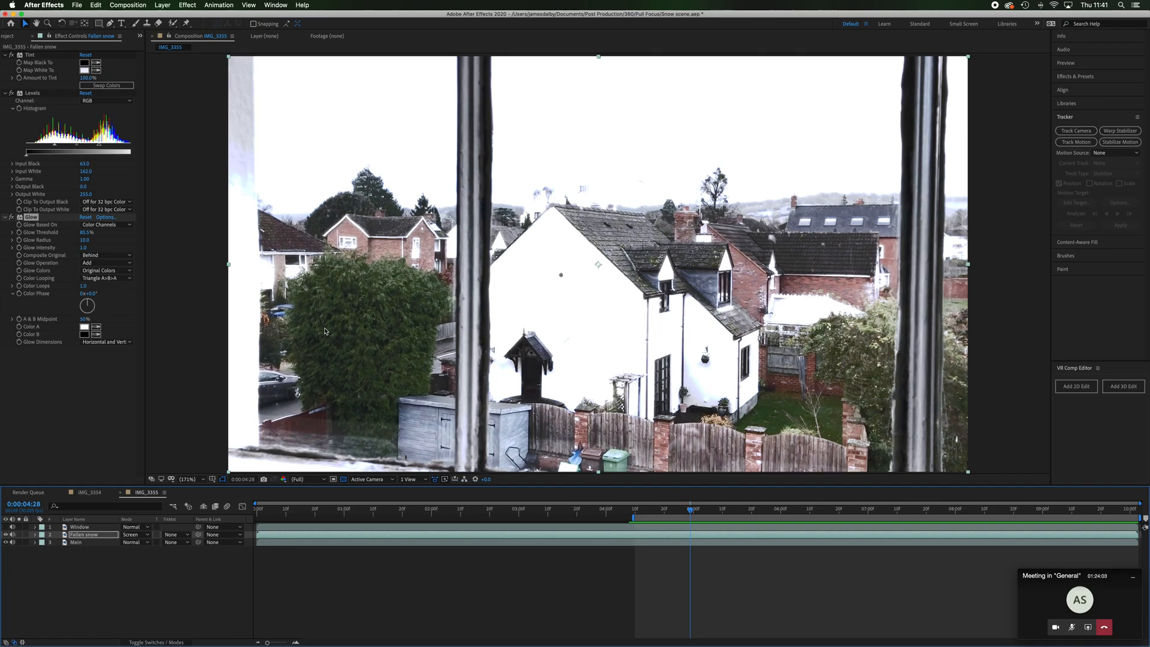
Step: Draw a rectangular mask on the Fallen snow layer covering the sky down to the horizon, and set its mode to Subtract
{"action": "key", "text": "slash"}
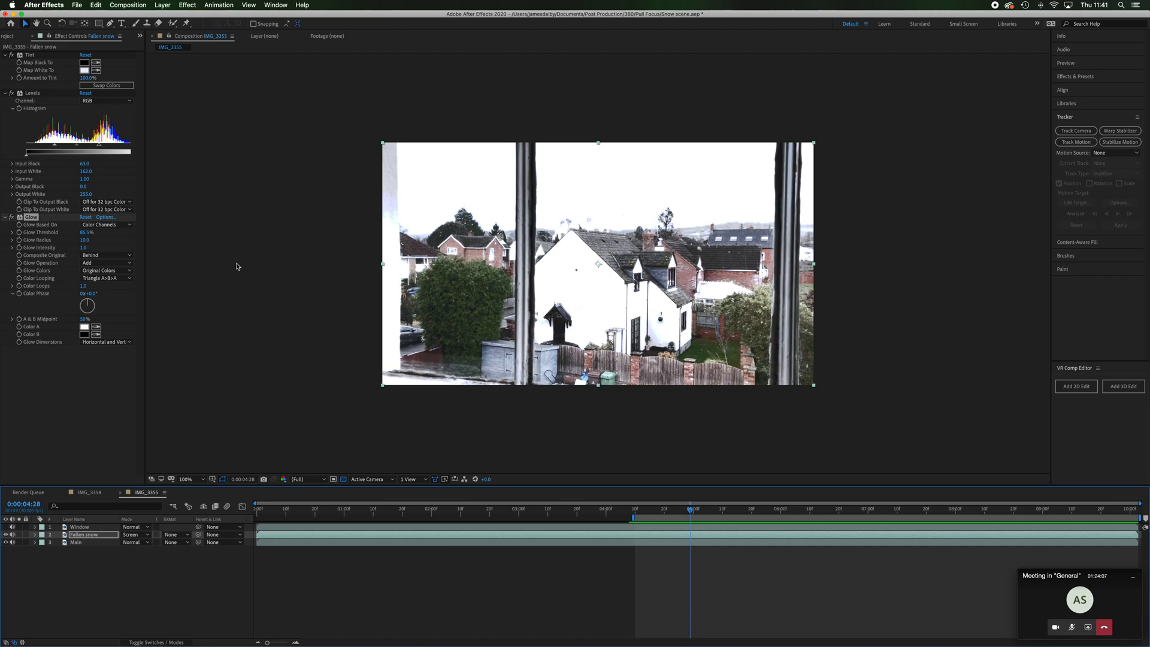
{"action": "left_click", "coordinate": [99, 24]}
{"action": "left_click_drag", "start_coordinate": [348, 105], "coordinate": [841, 230]}
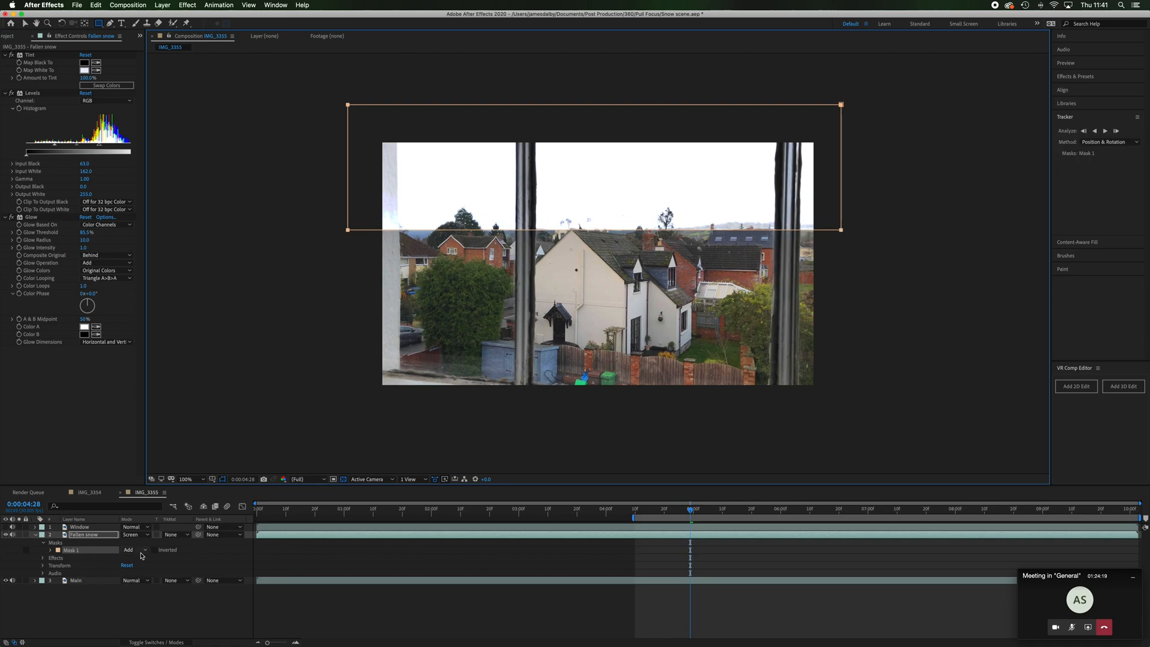
{"action": "left_click", "coordinate": [141, 550]}
{"action": "left_click", "coordinate": [152, 576]}
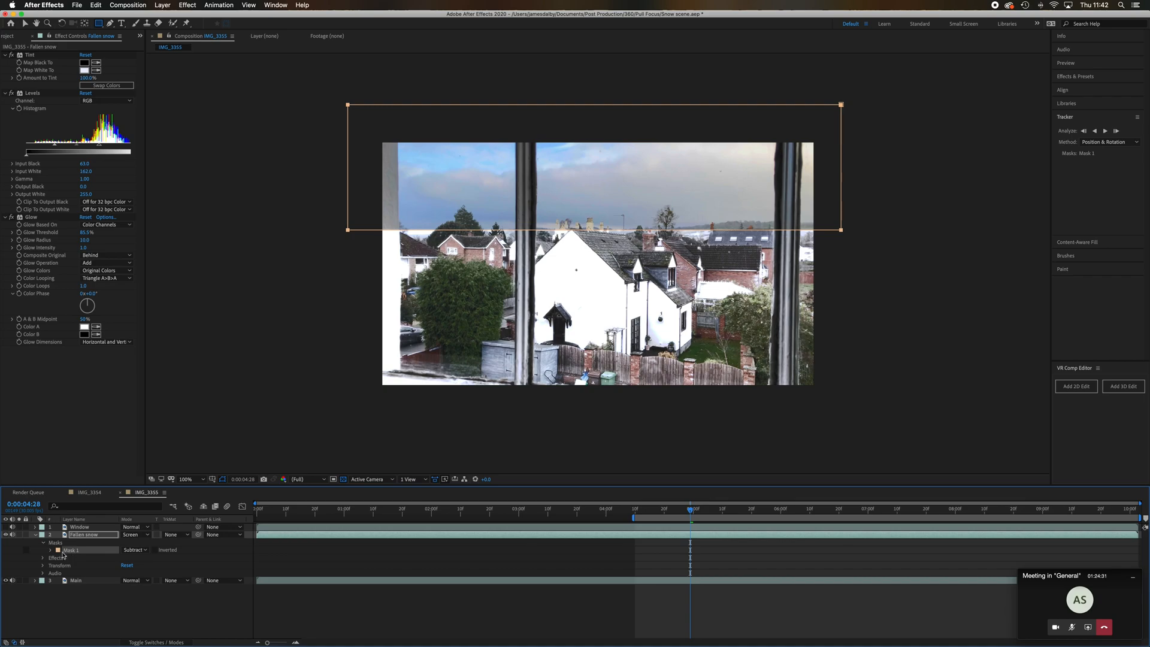
Step: Set the sky mask's feather to 77 pixels, then collapse the Fallen snow layer's properties and deselect it
{"action": "left_click", "coordinate": [50, 551]}
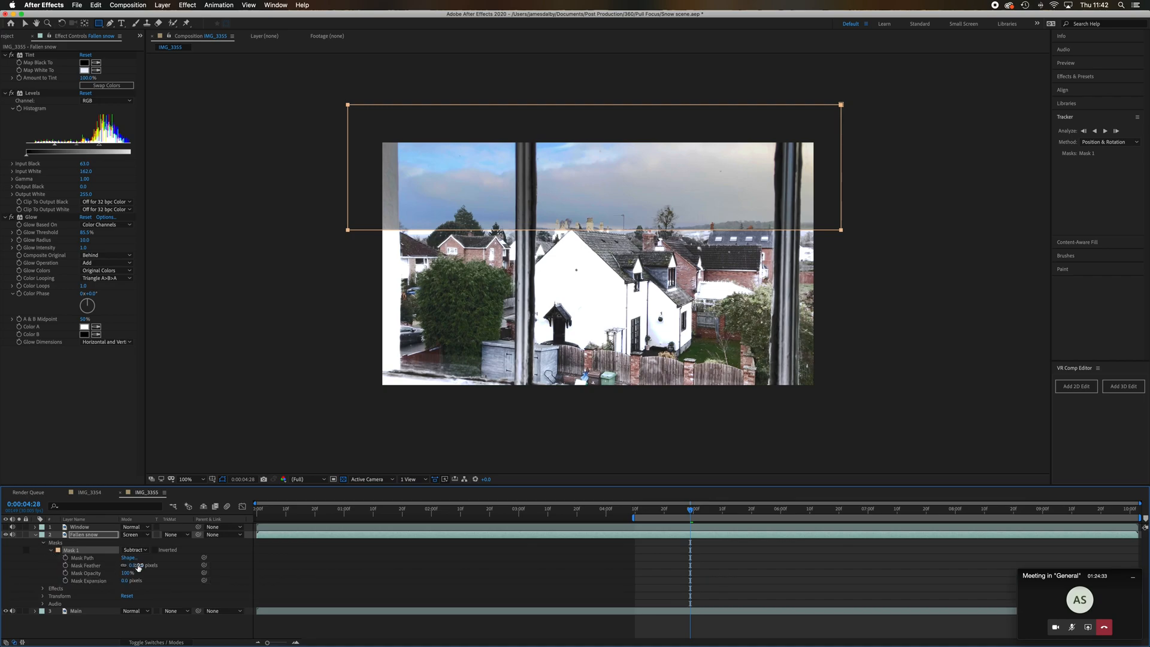
{"action": "left_click_drag", "start_coordinate": [138, 567], "coordinate": [175, 573]}
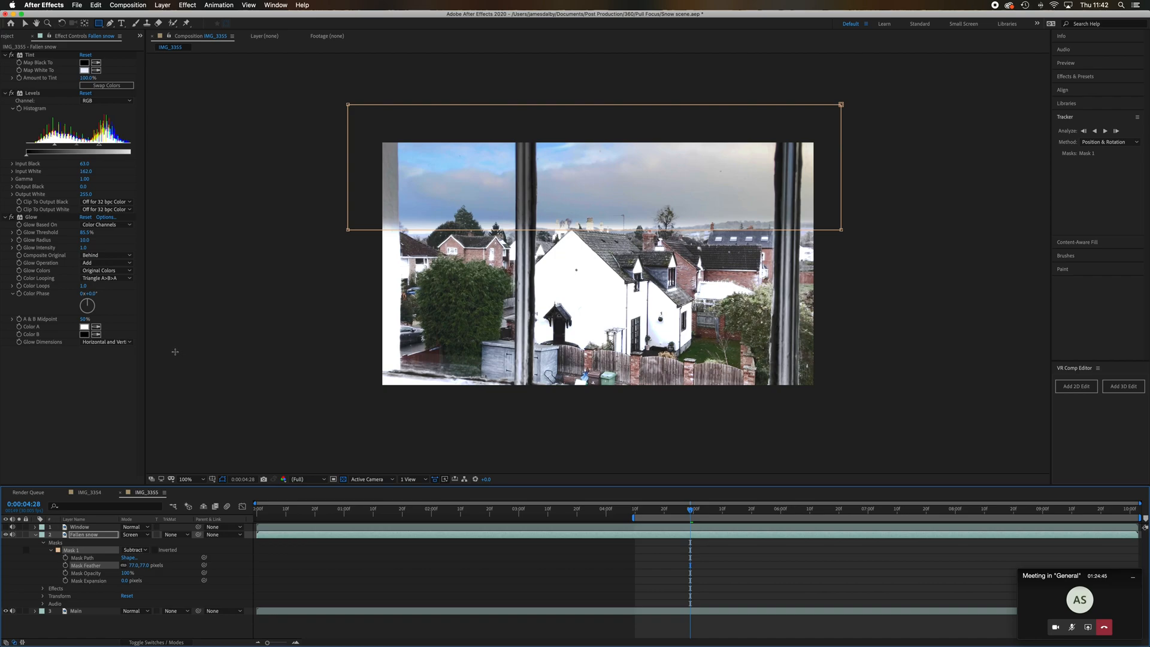
{"action": "left_click", "coordinate": [36, 538]}
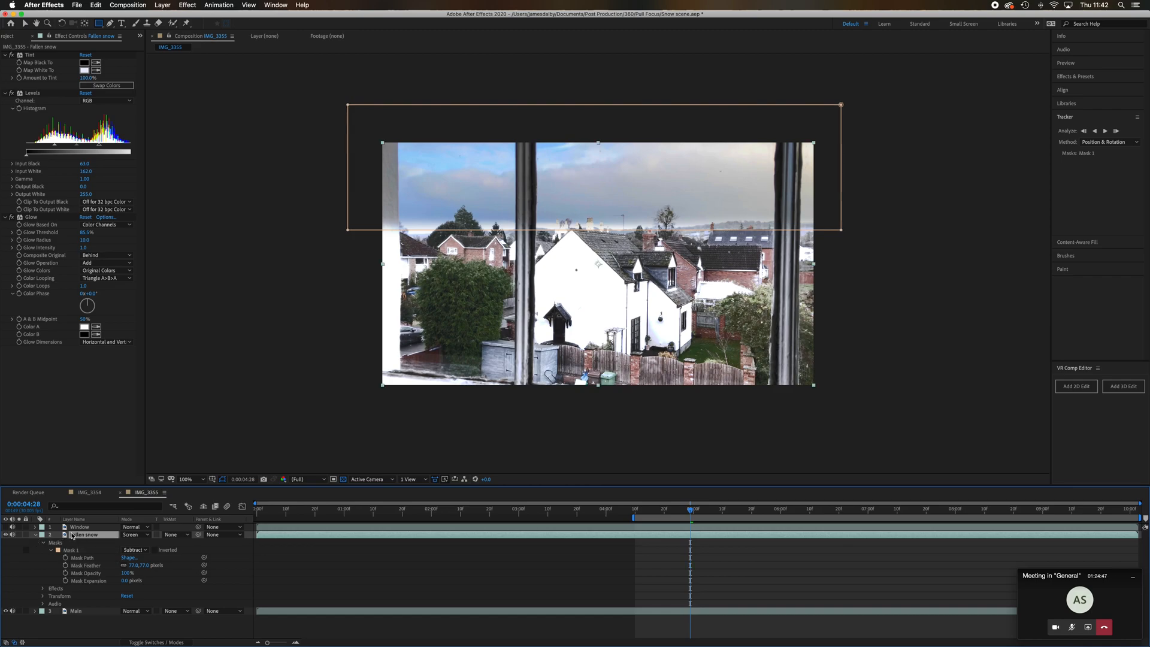
{"action": "left_click", "coordinate": [35, 534]}
{"action": "left_click", "coordinate": [90, 588]}
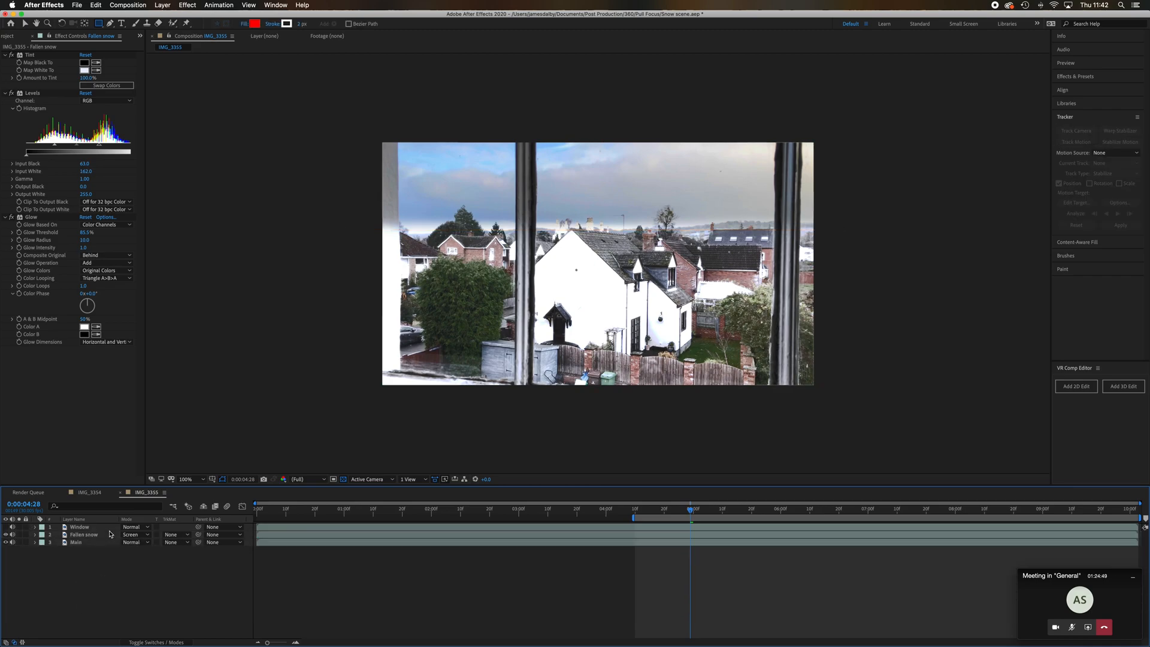
Step: Preview the masked sky from 0:00:04:09 and return the current time to that frame
{"action": "left_click_drag", "start_coordinate": [690, 510], "coordinate": [635, 513]}
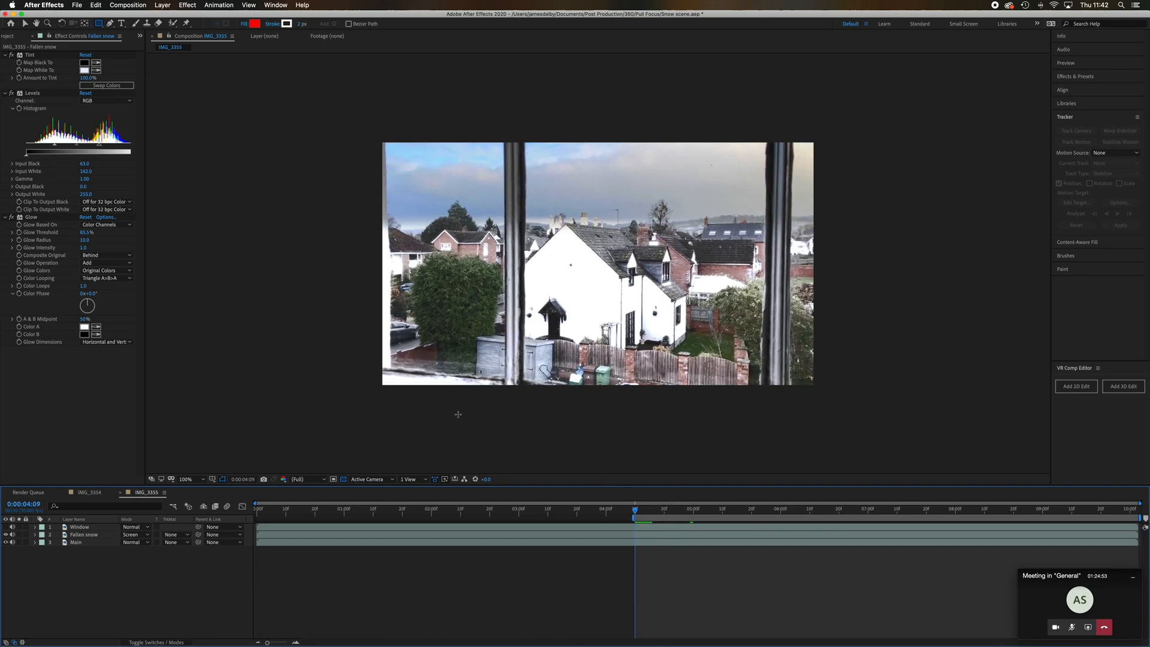
{"action": "key", "text": "space"}
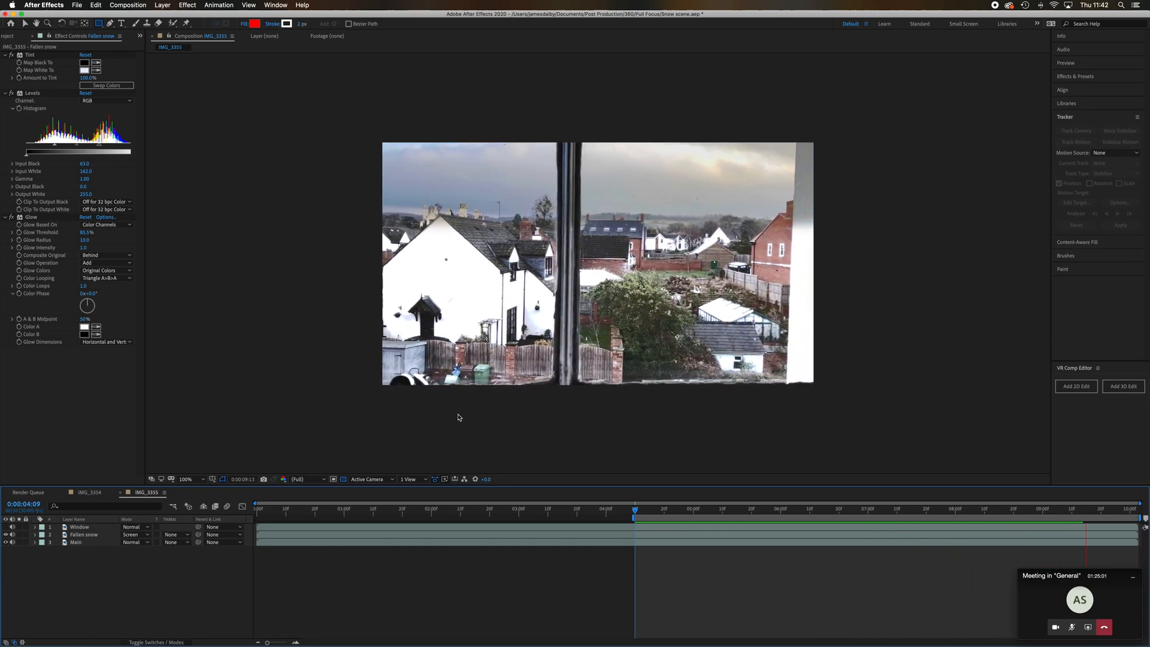
{"action": "key", "text": "space"}
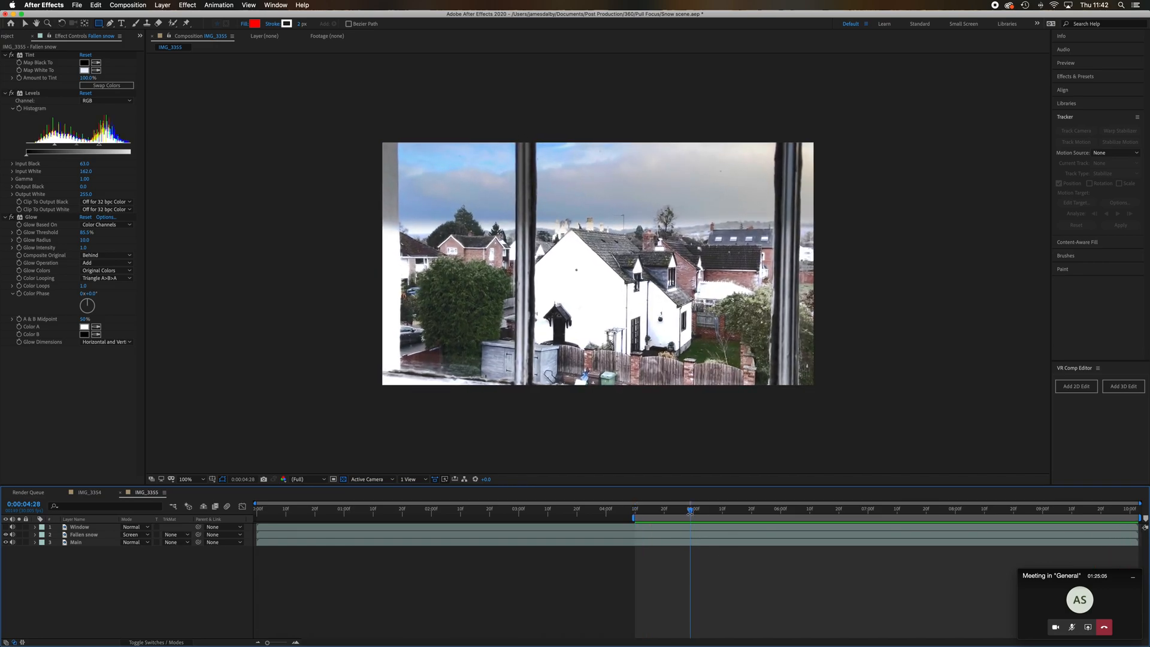
{"action": "left_click_drag", "start_coordinate": [689, 513], "coordinate": [634, 511]}
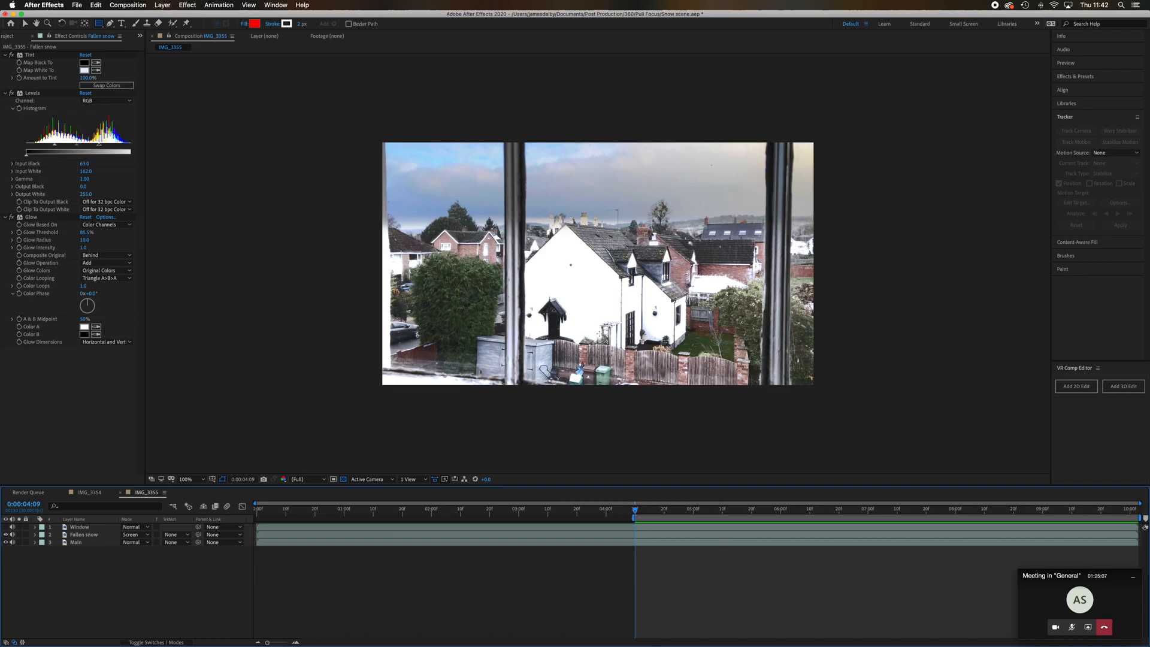
{"action": "left_click", "coordinate": [162, 5]}
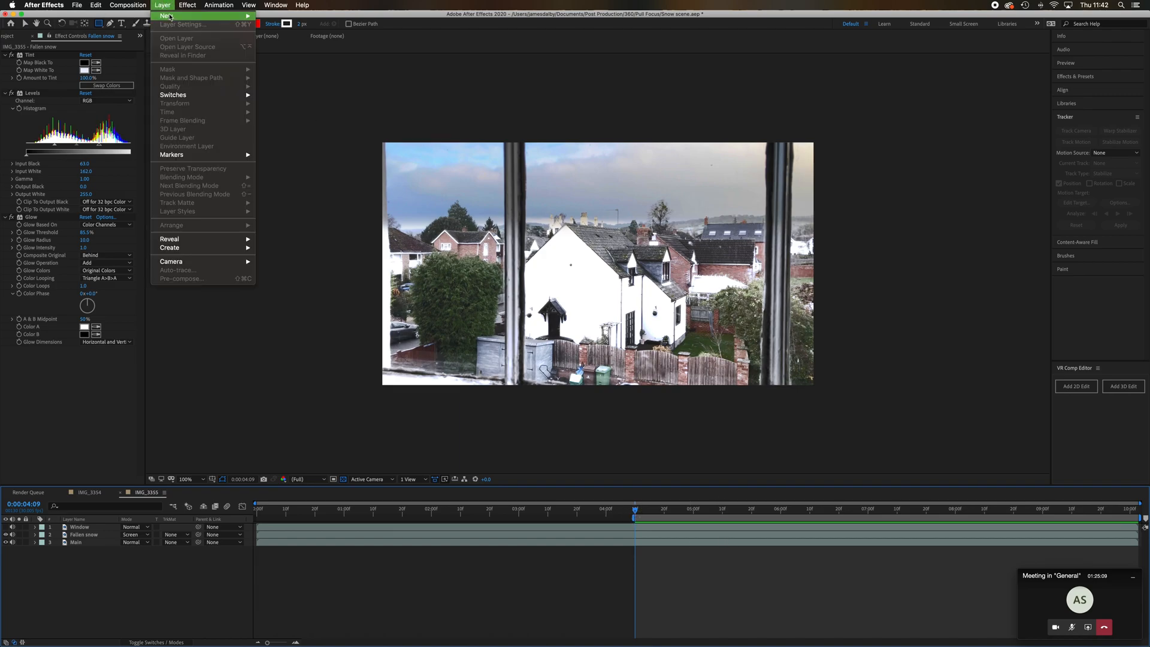
{"action": "mouse_move", "coordinate": [190, 17]}
{"action": "left_click", "coordinate": [298, 28]}
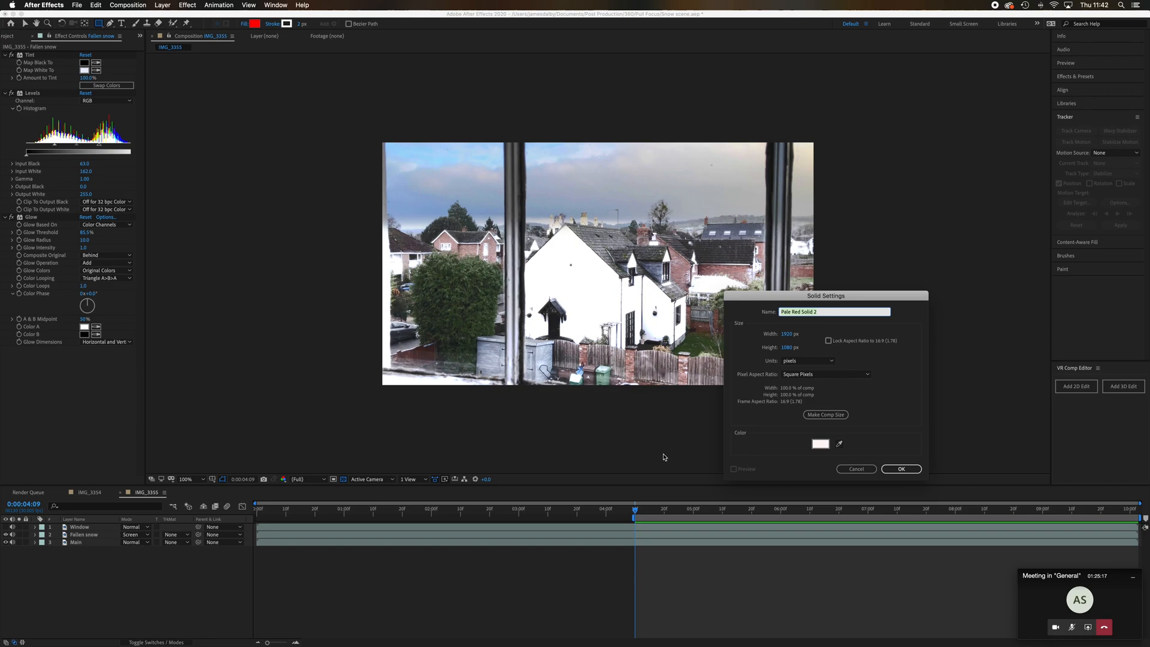
{"action": "left_click", "coordinate": [862, 471]}
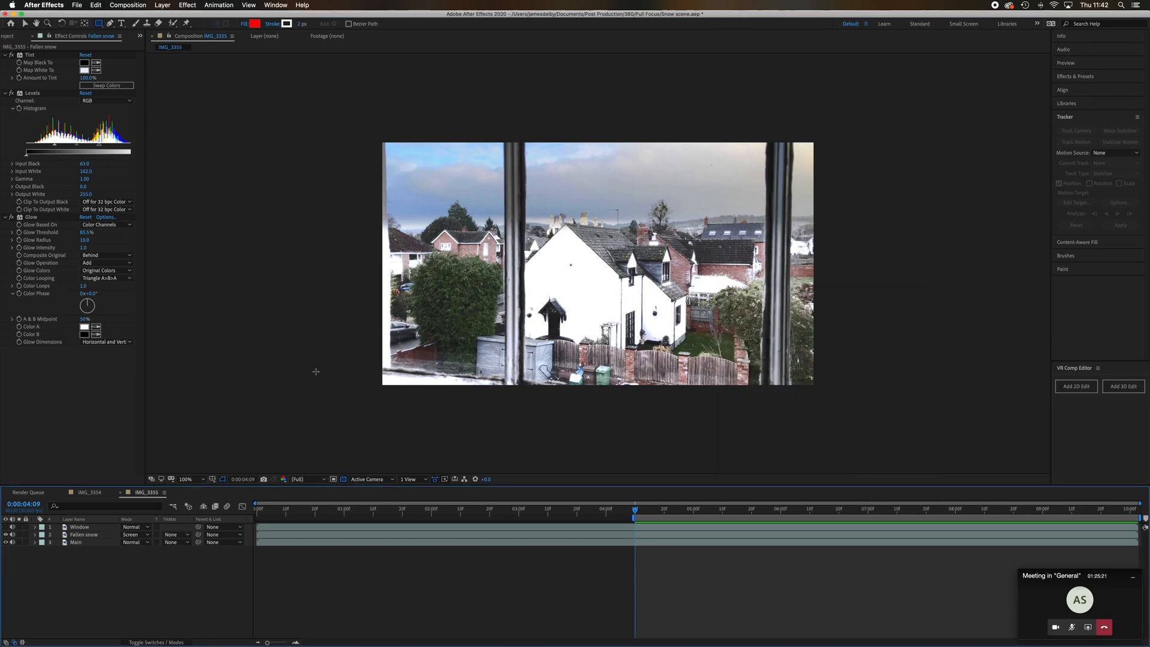